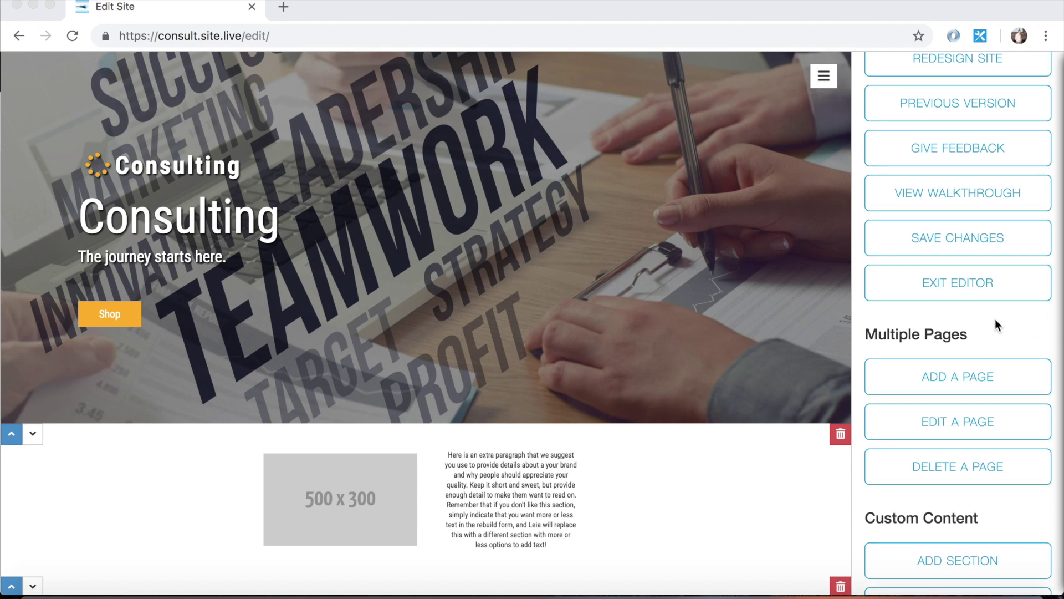
Start adding a new page to the site and name it example.
scroll(996, 319, "up", 5)
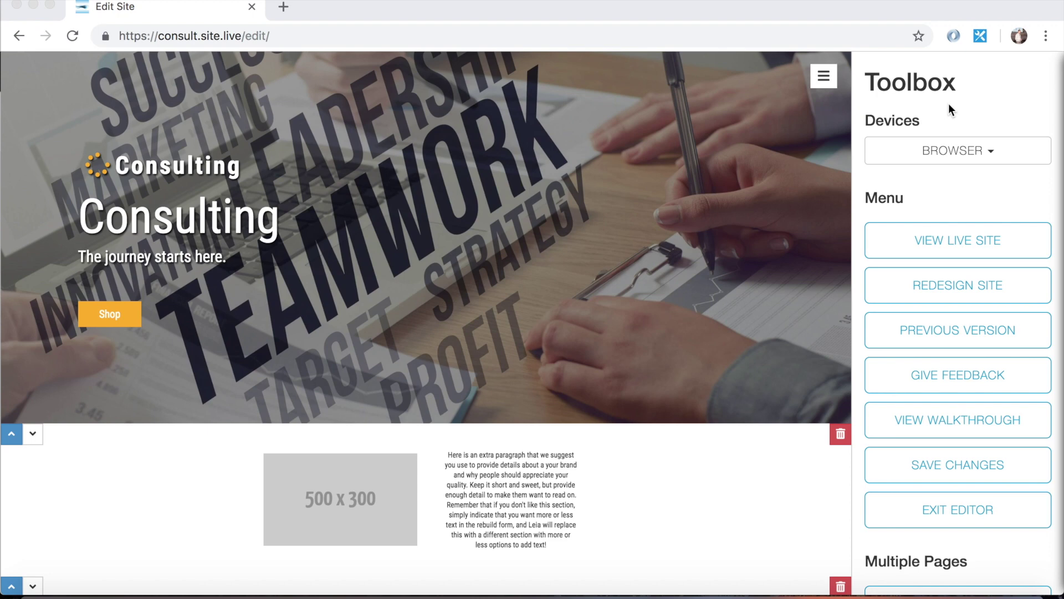
scroll(977, 236, "down", 4)
scroll(977, 239, "down", 2)
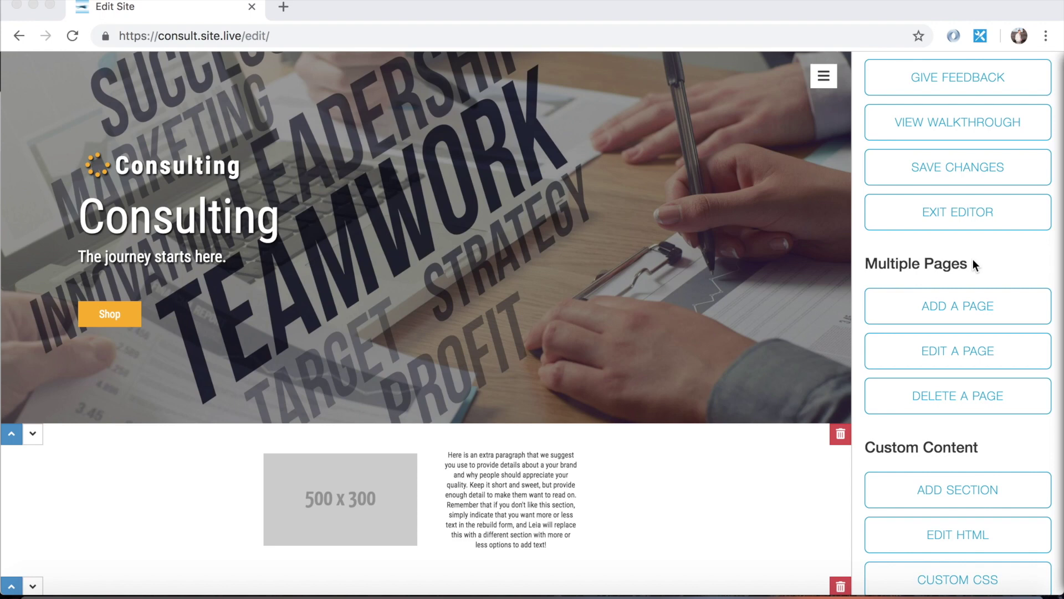
left_click(948, 314)
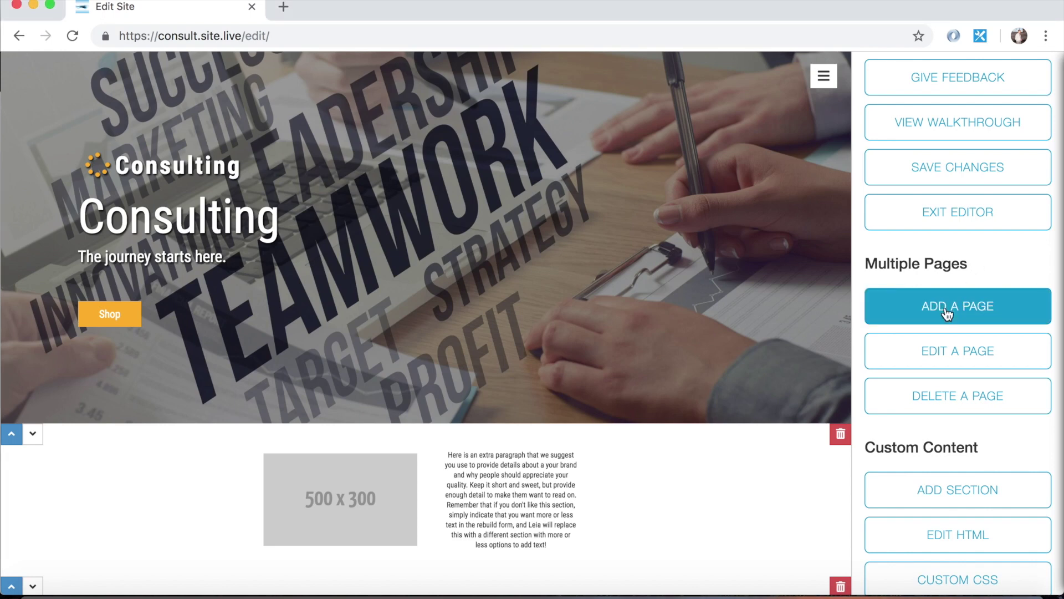
left_click(947, 313)
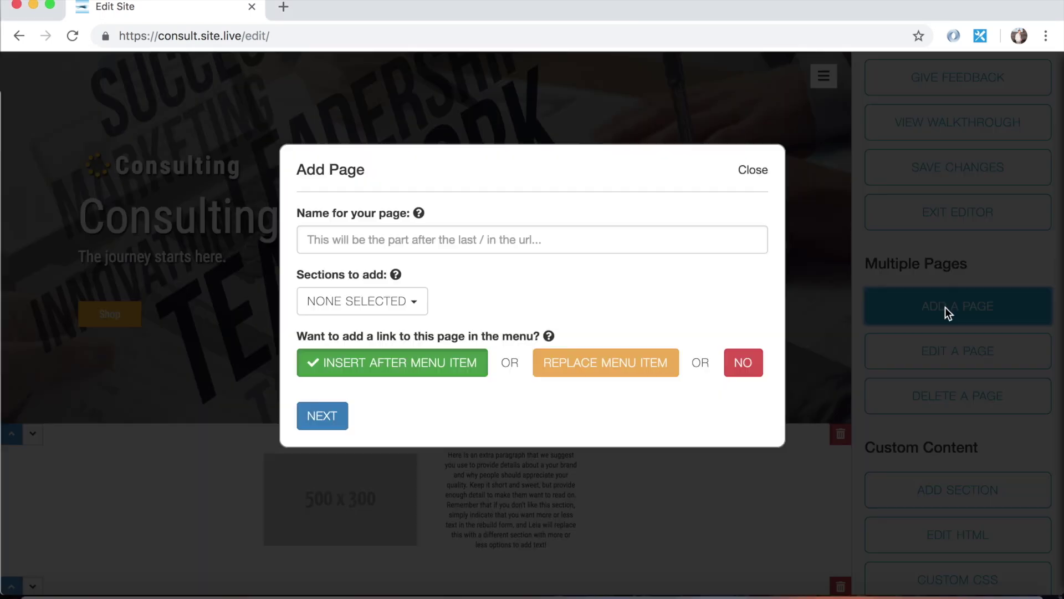
left_click(412, 237)
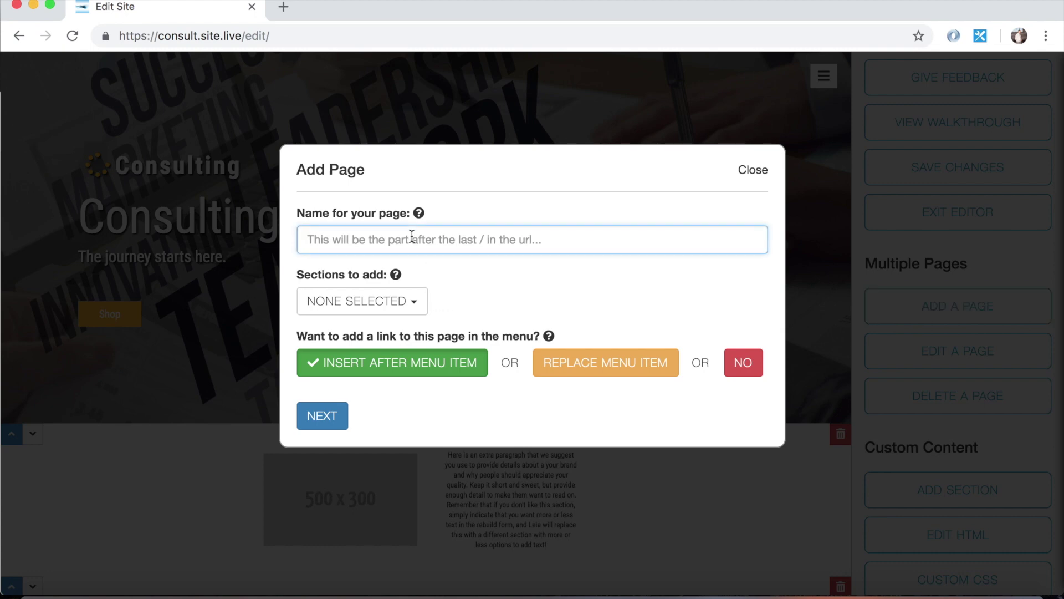
type("example")
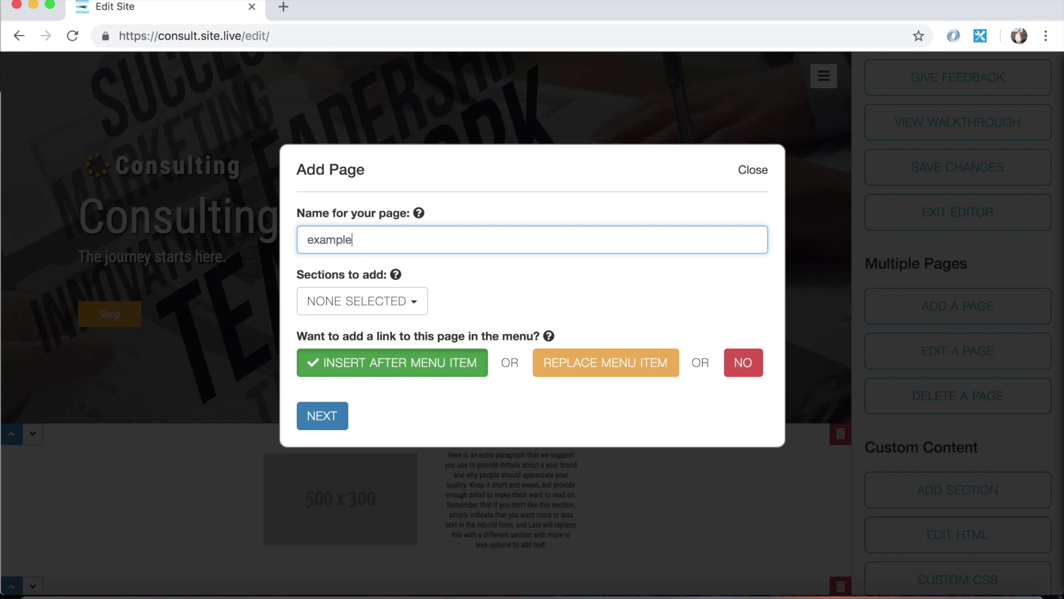
Change the new page's name to about and choose the About section for it.
left_click(396, 305)
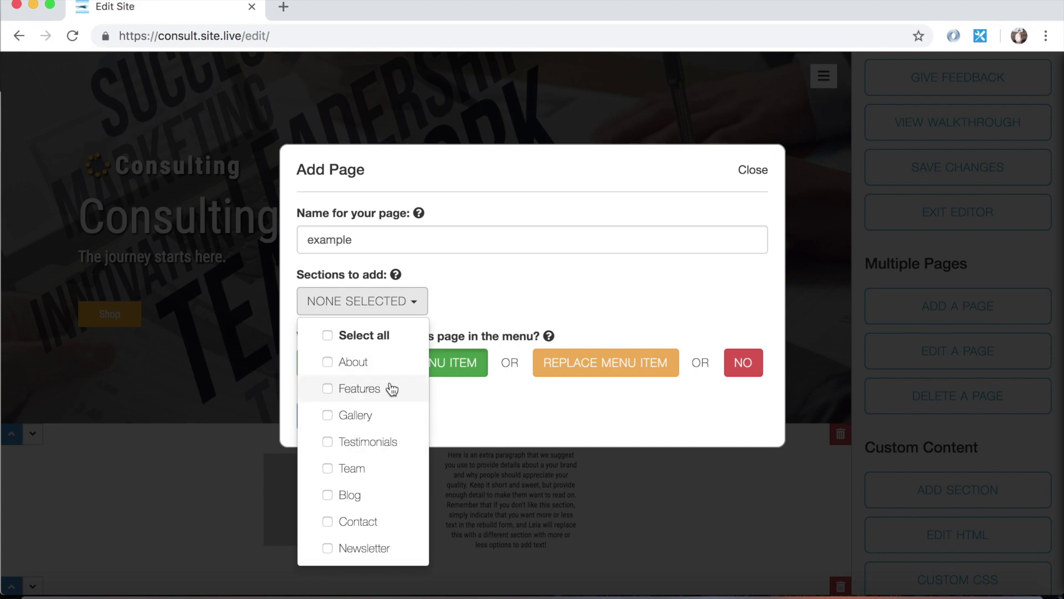
left_click(366, 240)
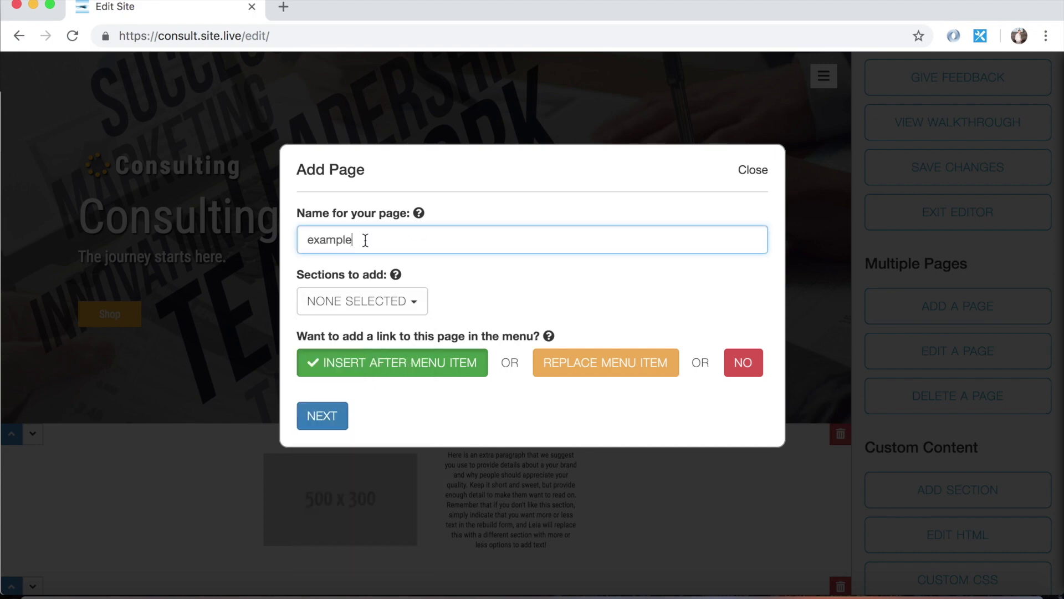
double_click(344, 240)
type("about")
left_click(357, 303)
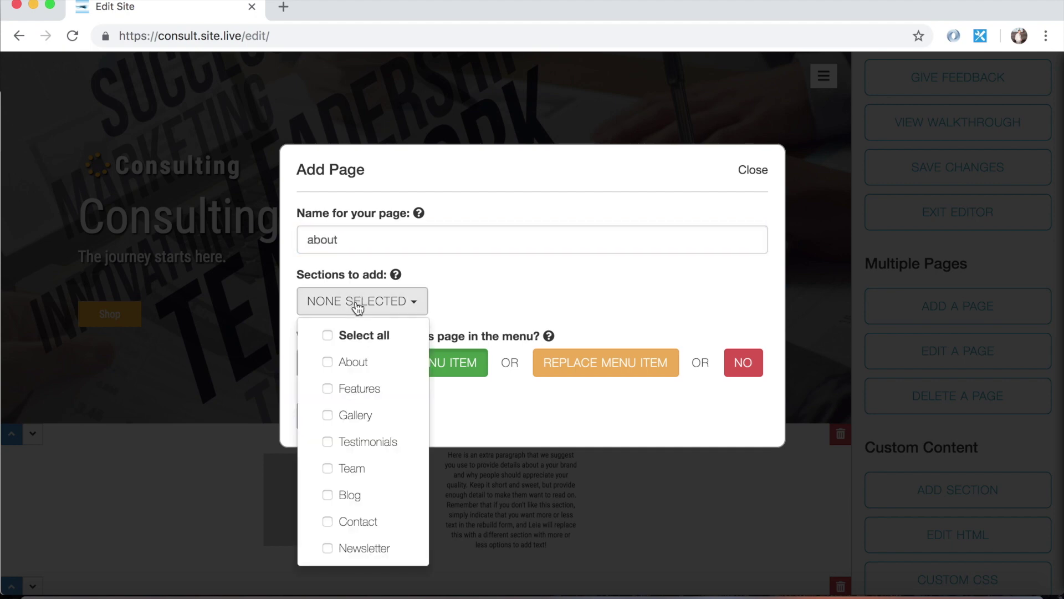
left_click(350, 364)
left_click(677, 277)
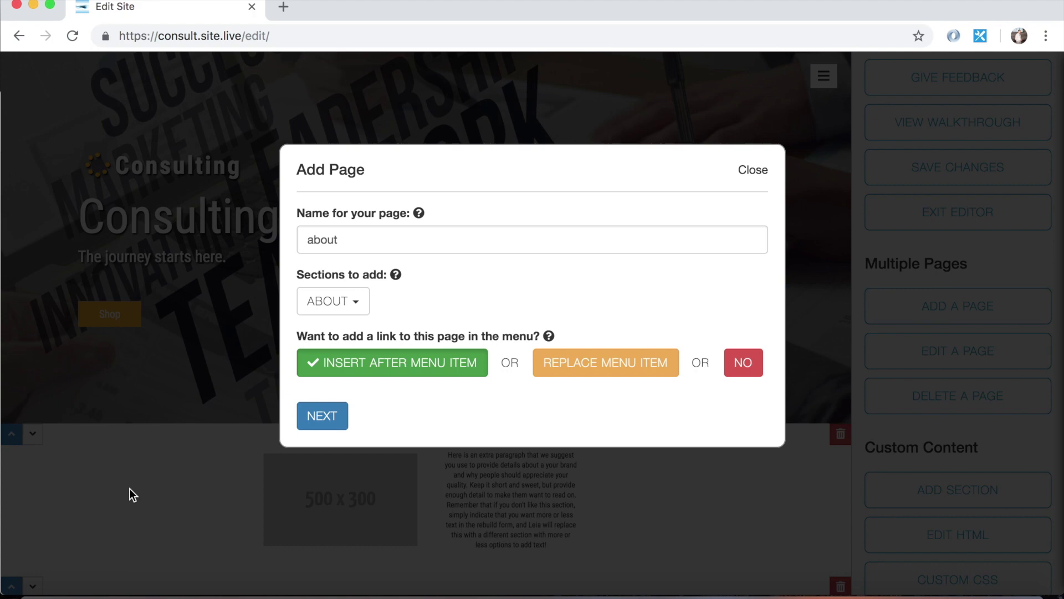
Set the new page's name to example and include the Contact section as well.
double_click(337, 240)
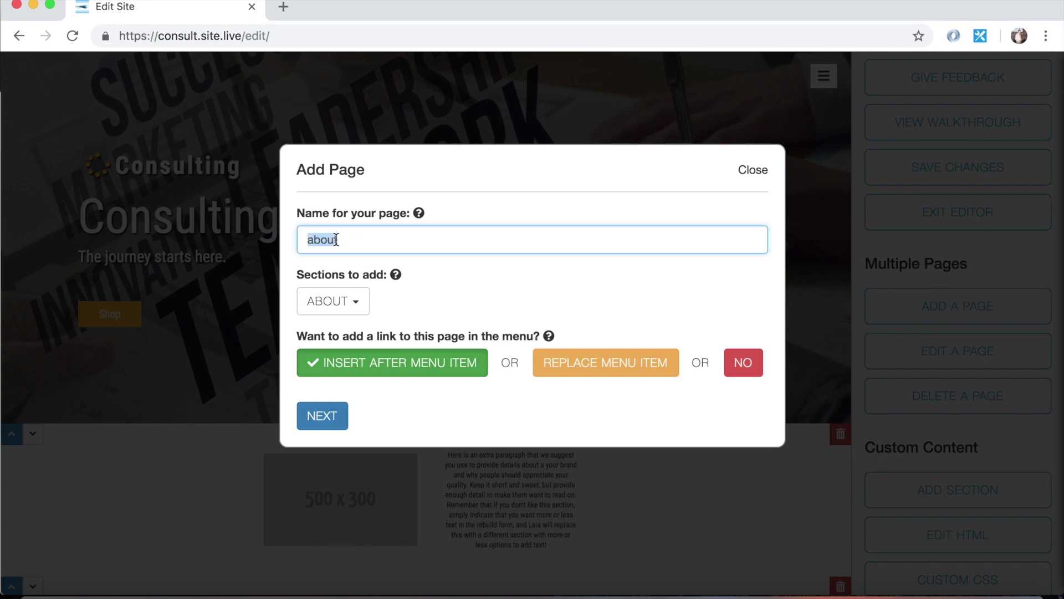
type("ea")
type("xample")
left_click(309, 303)
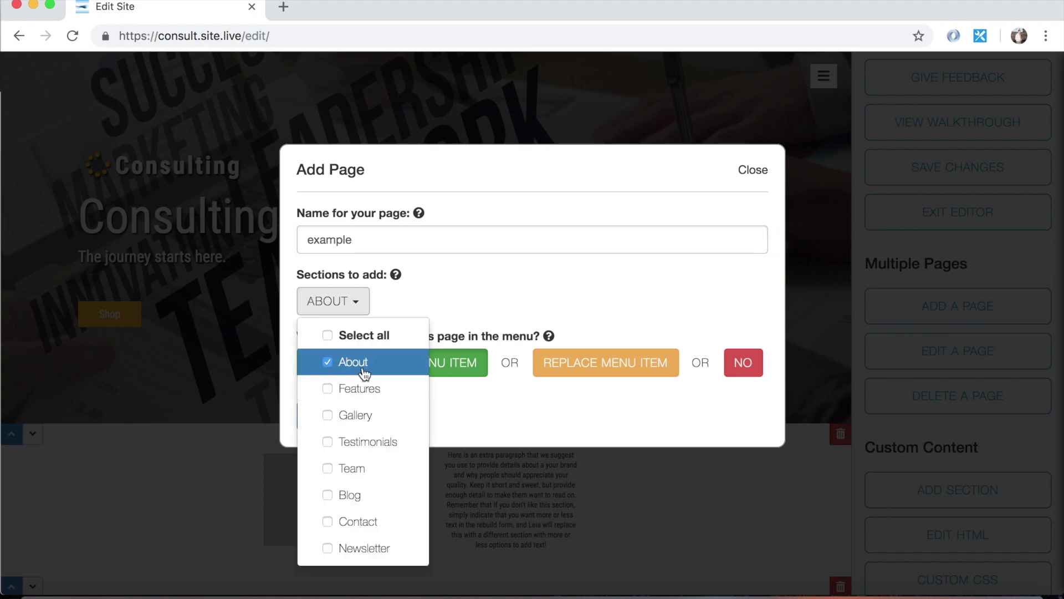
left_click(370, 521)
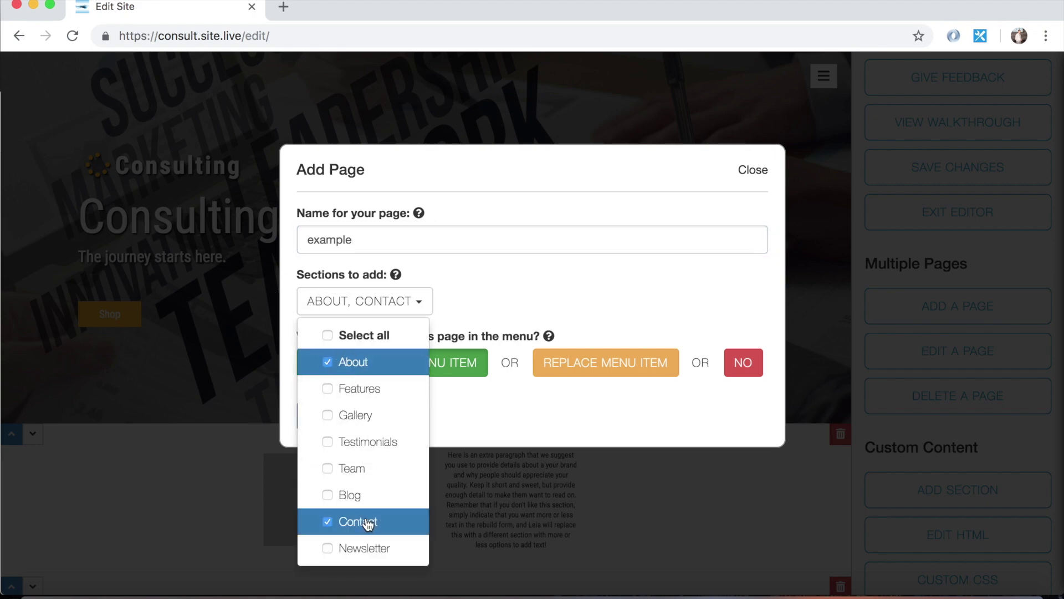
left_click(584, 287)
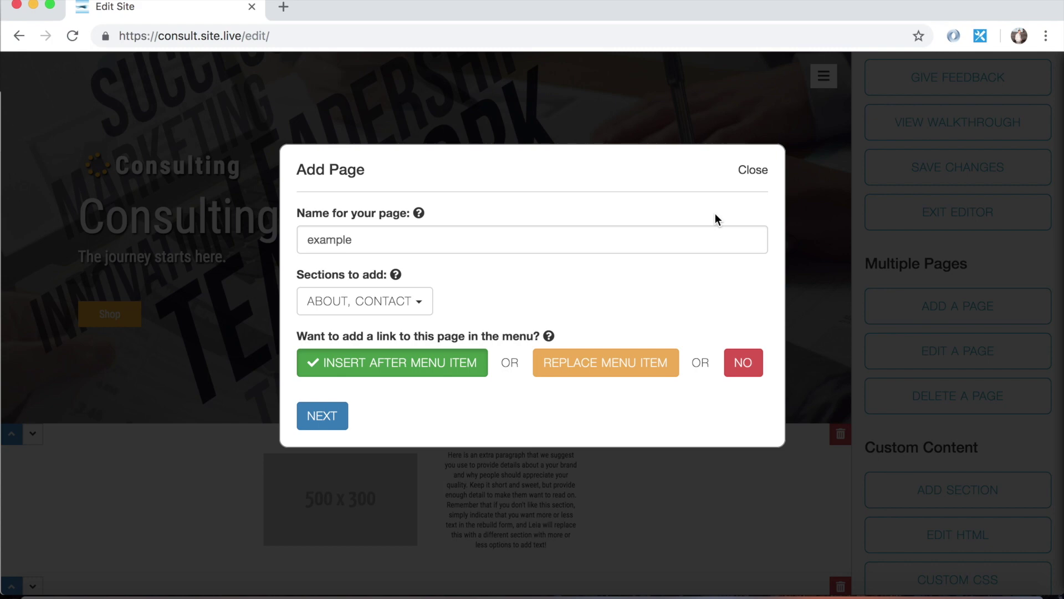
left_click(607, 365)
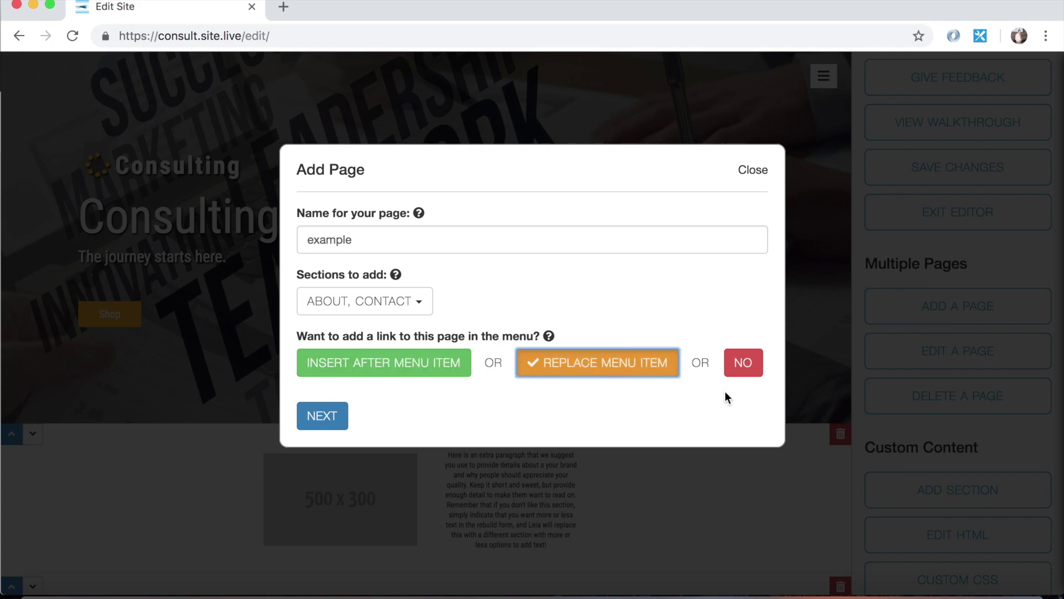
left_click(742, 362)
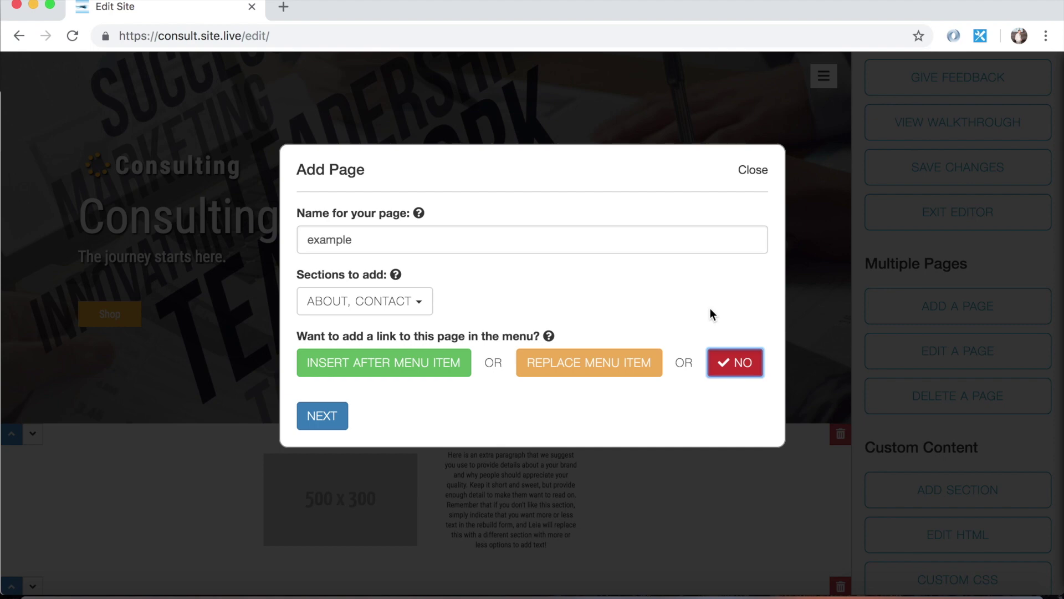
left_click(399, 366)
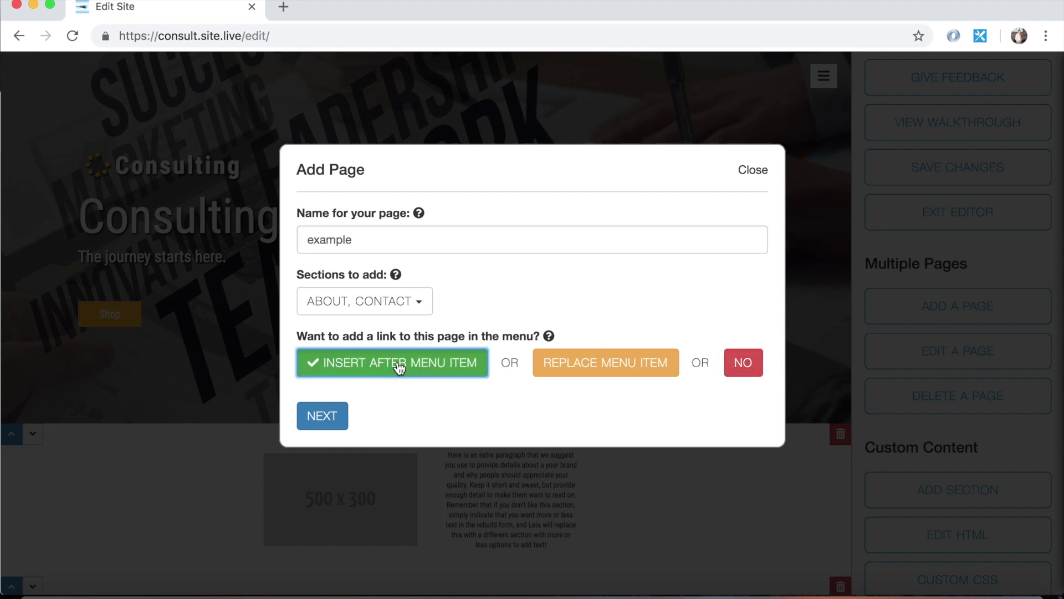
Place the new page's menu link after the Team item and finish creating the page.
left_click(329, 419)
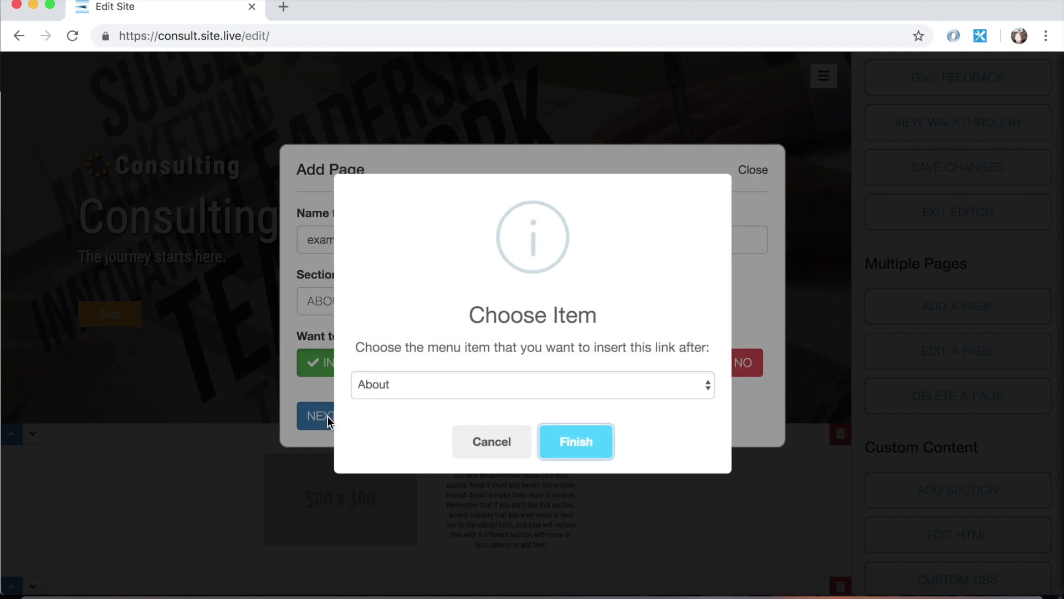
left_click(434, 387)
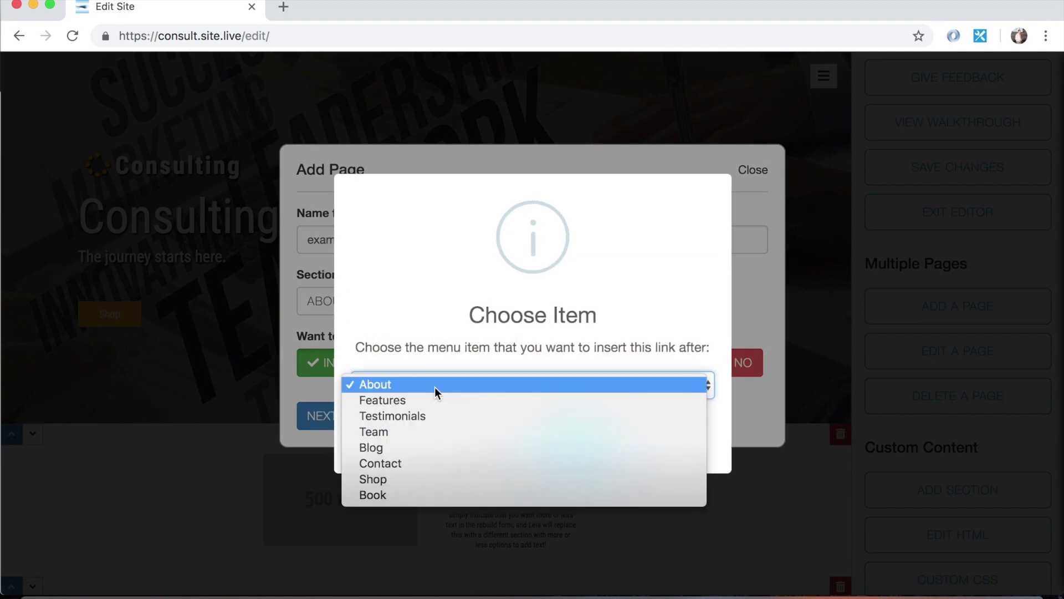
left_click(399, 430)
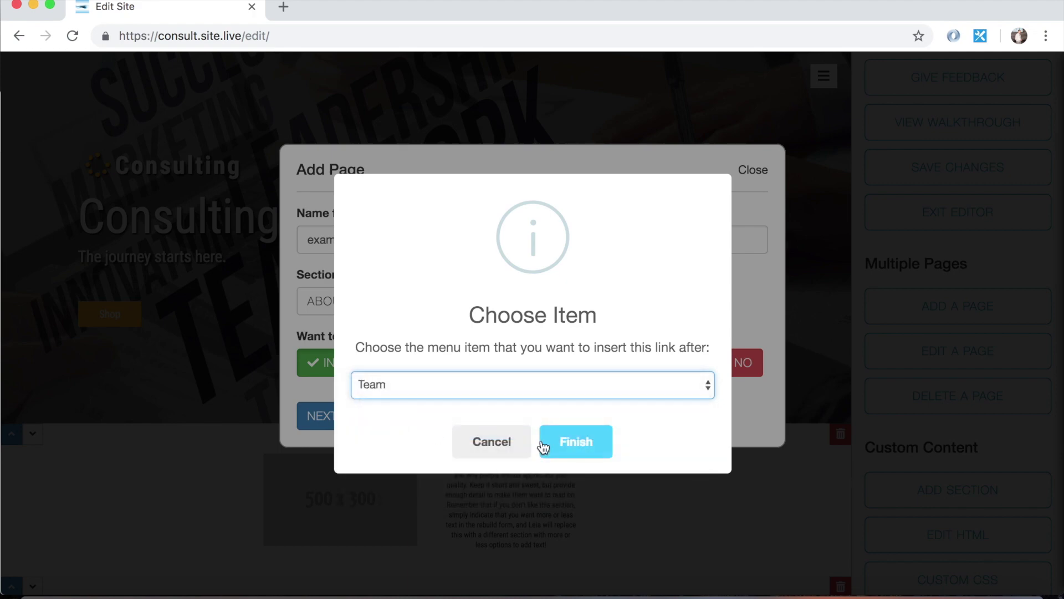
left_click(569, 444)
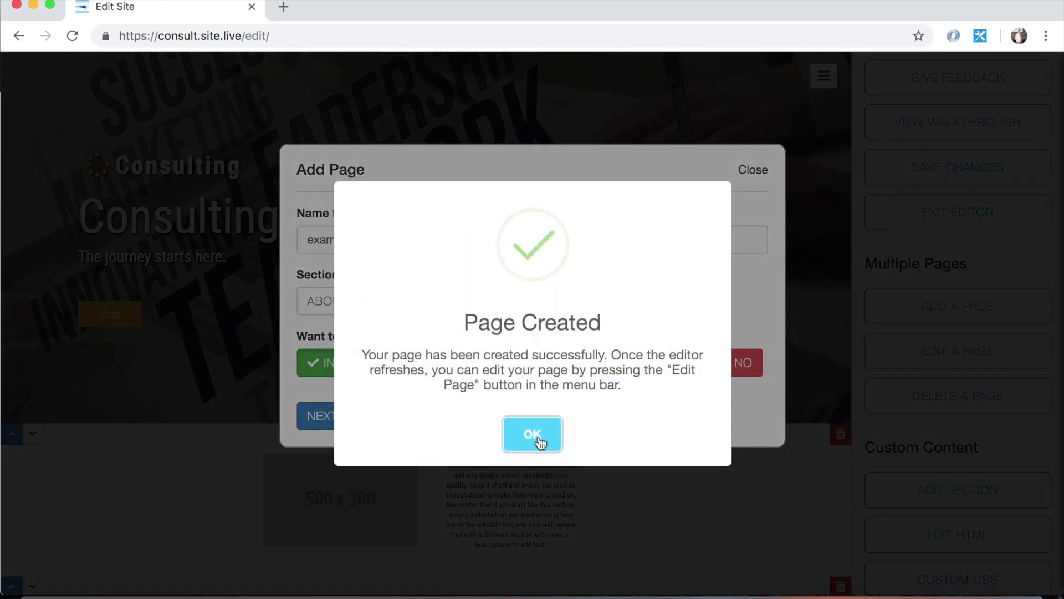
left_click(539, 442)
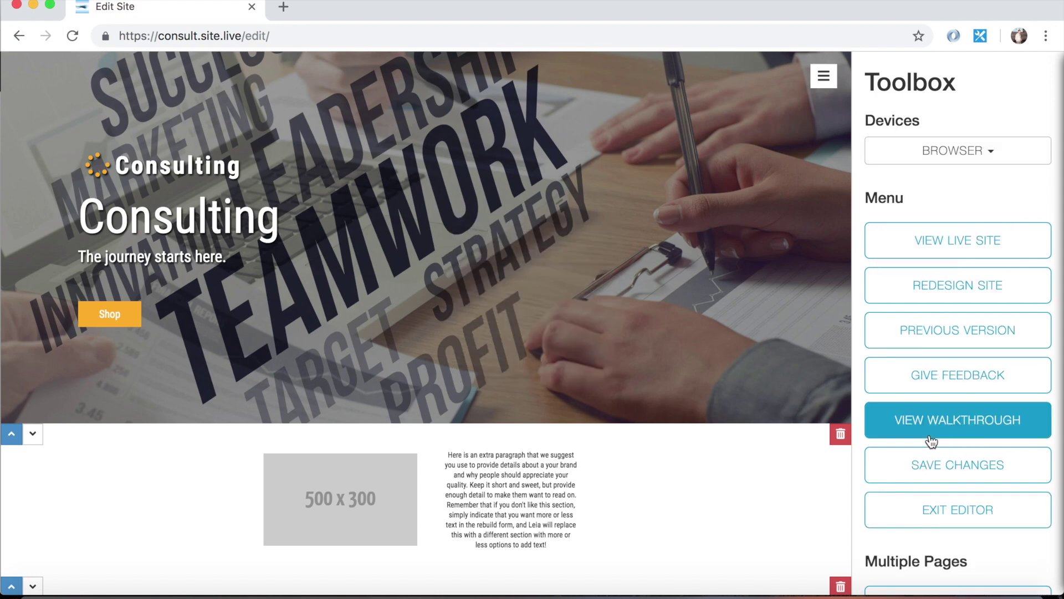
Open the example page for editing.
scroll(932, 440, "down", 5)
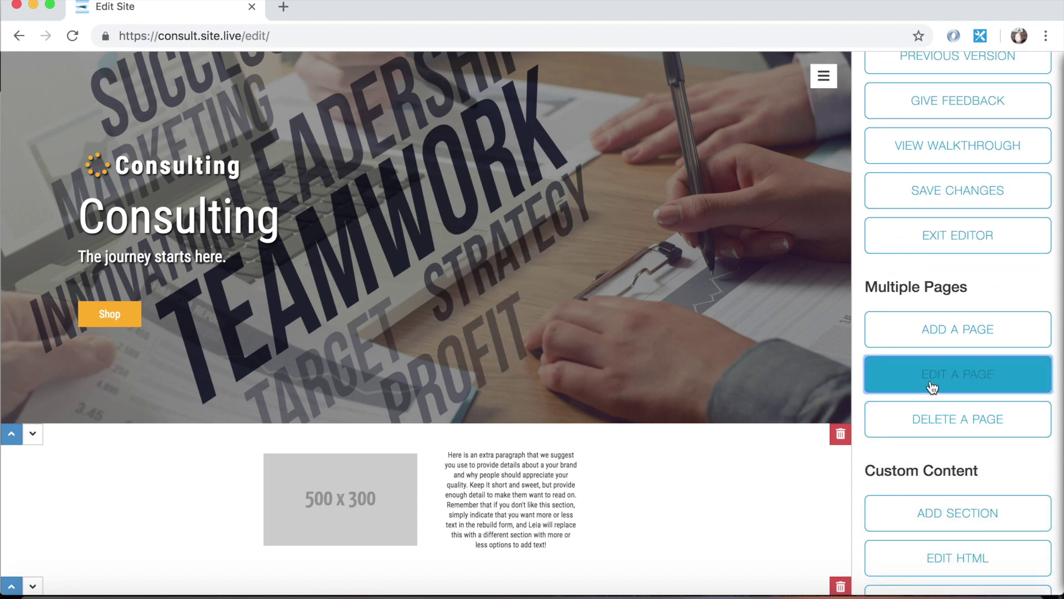
left_click(933, 387)
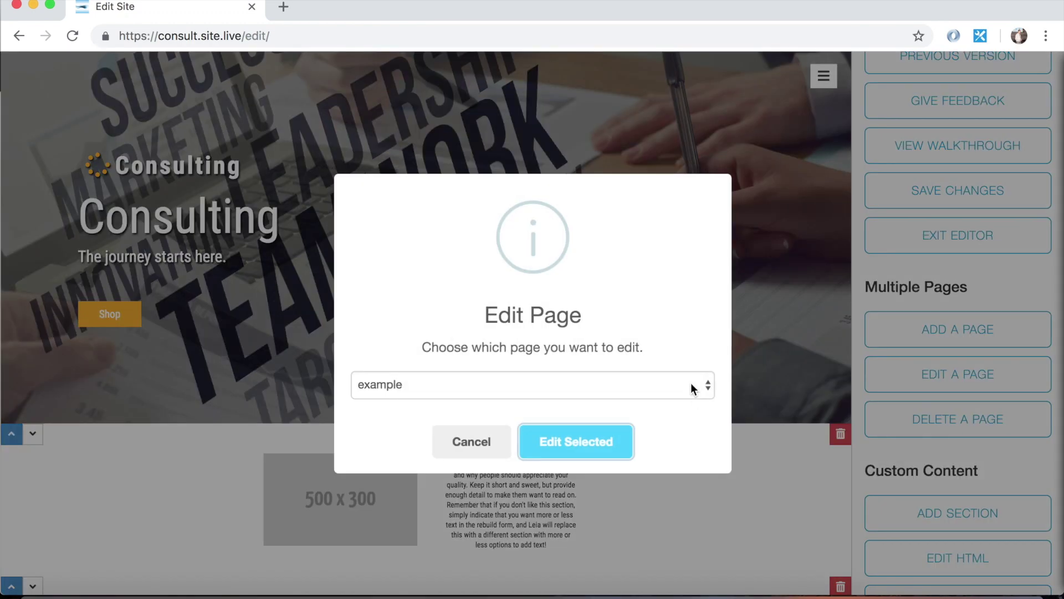
left_click(487, 379)
left_click(460, 382)
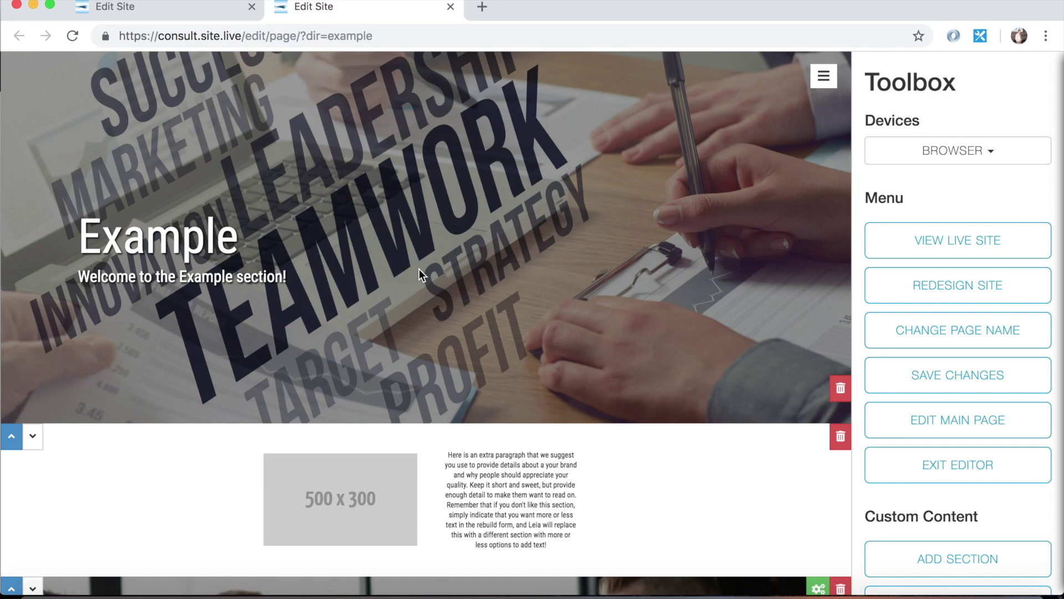
Examine the example page's layout from its header through the About and Contact sections.
scroll(366, 298, "down", 3)
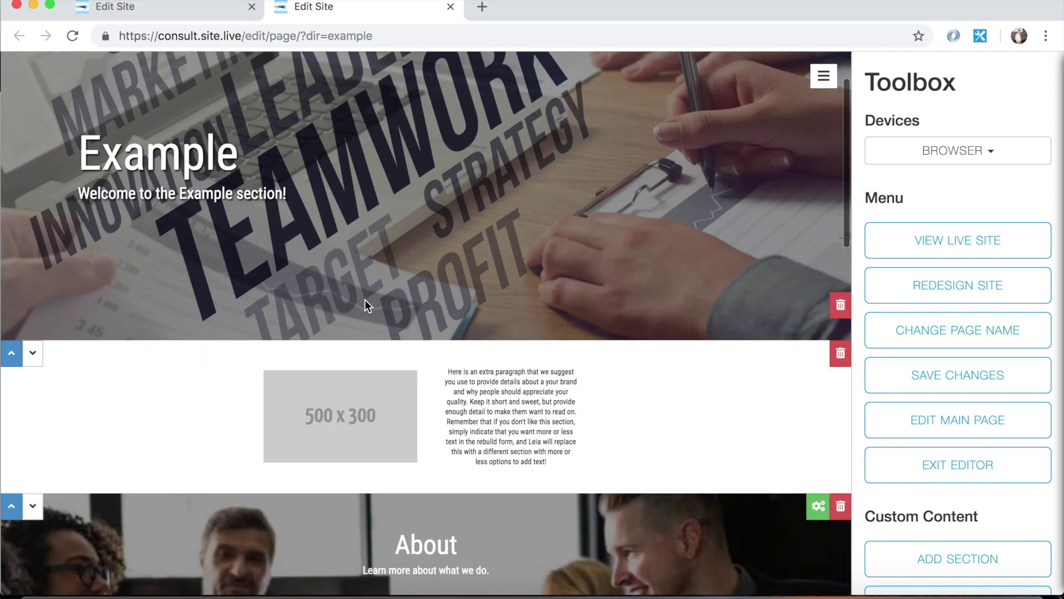
scroll(365, 303, "down", 4)
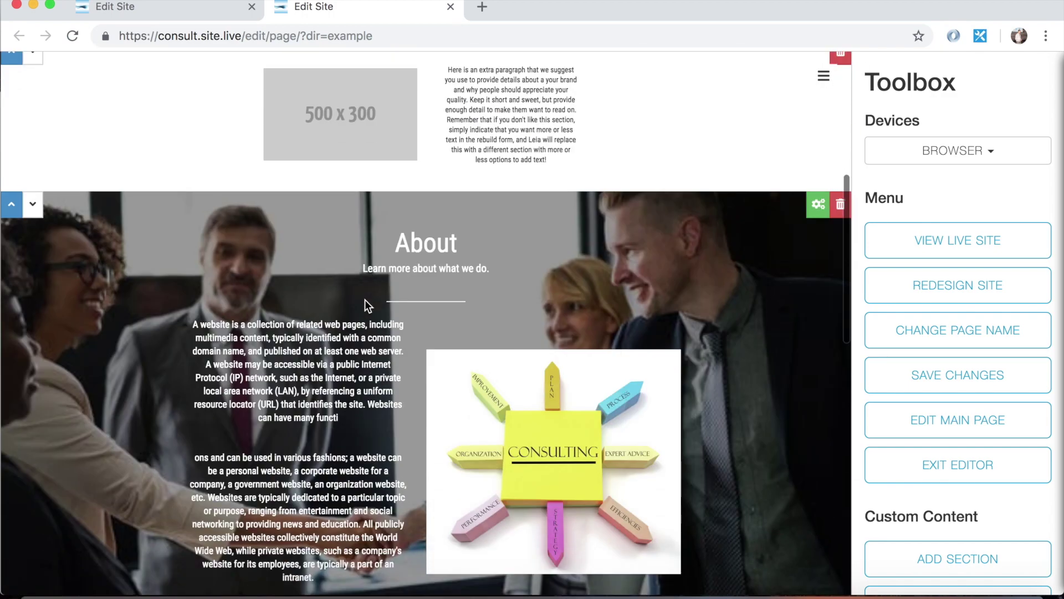
scroll(361, 312, "down", 1)
scroll(145, 311, "down", 10)
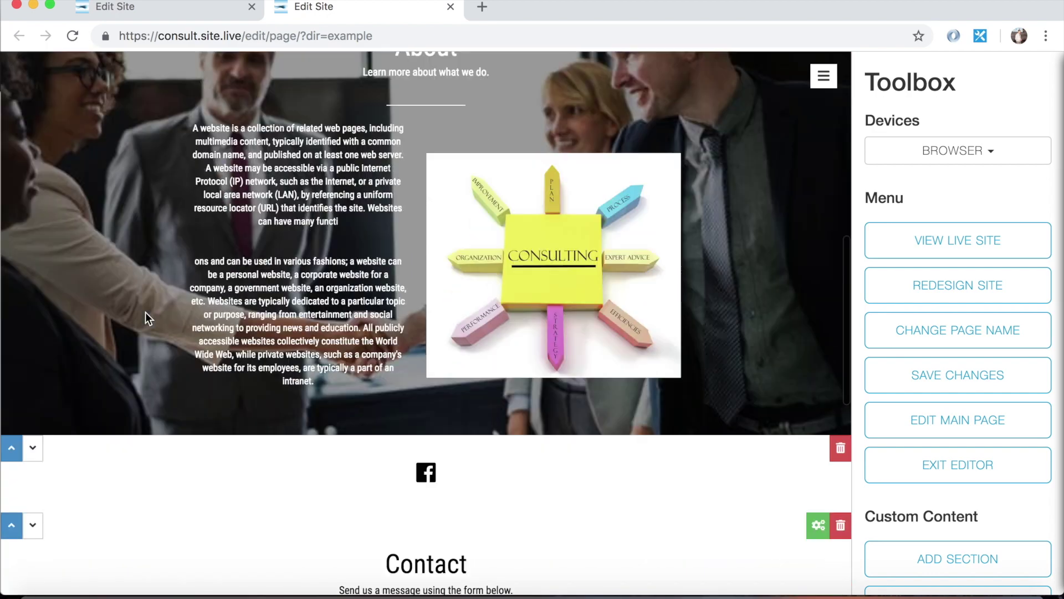
scroll(89, 410, "down", 3)
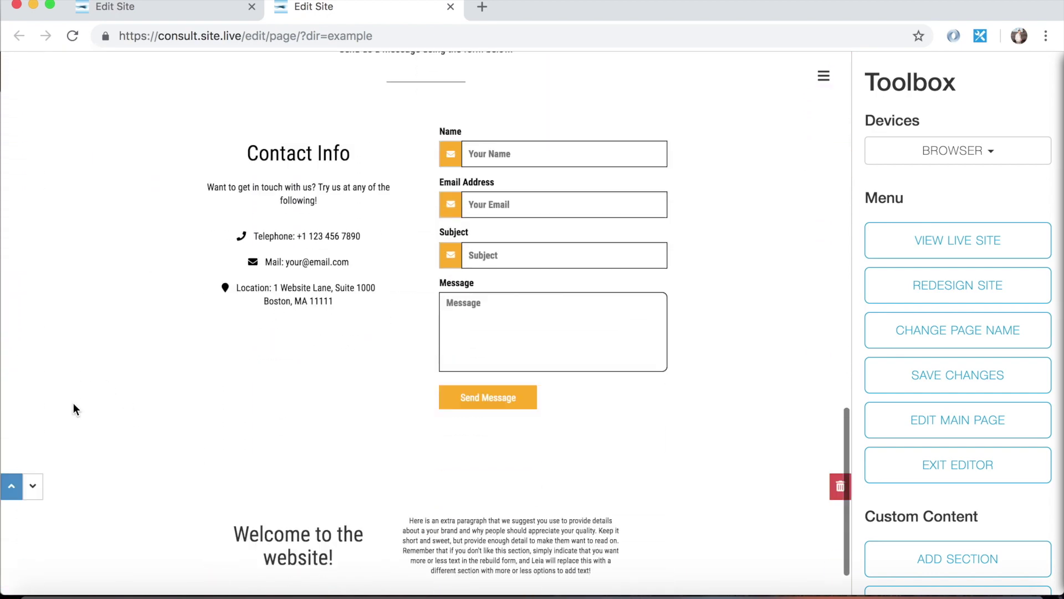
scroll(604, 506, "up", 1)
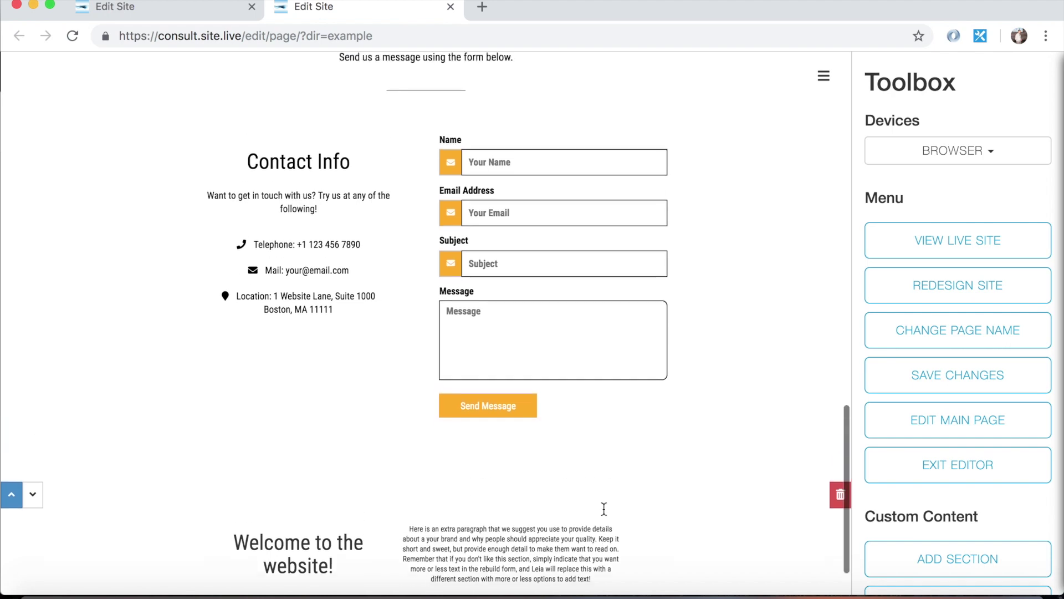
scroll(605, 506, "down", 1)
scroll(352, 490, "up", 2)
scroll(358, 491, "up", 4)
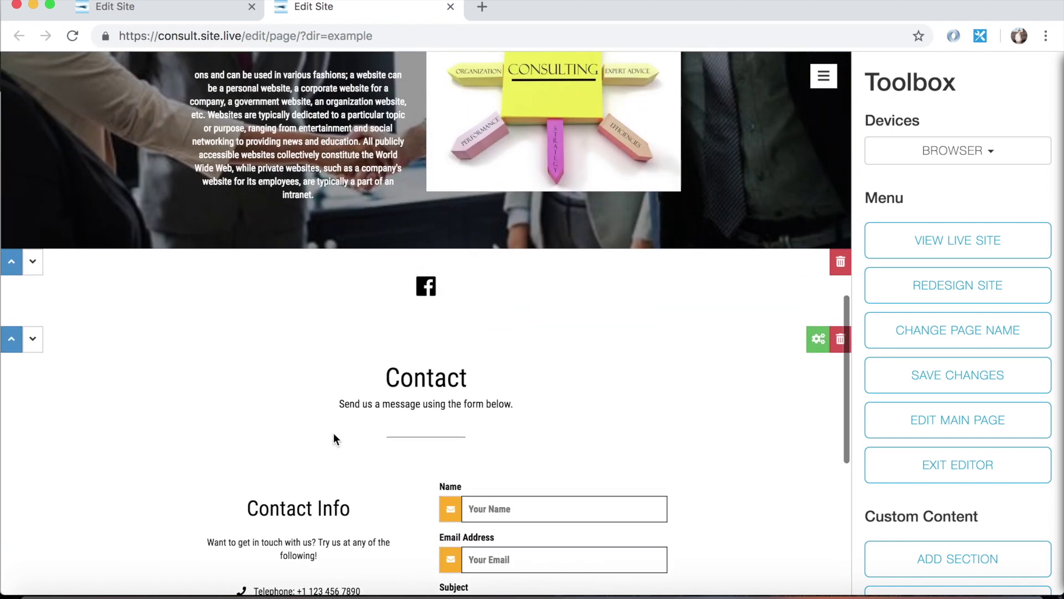
scroll(411, 273, "down", 6)
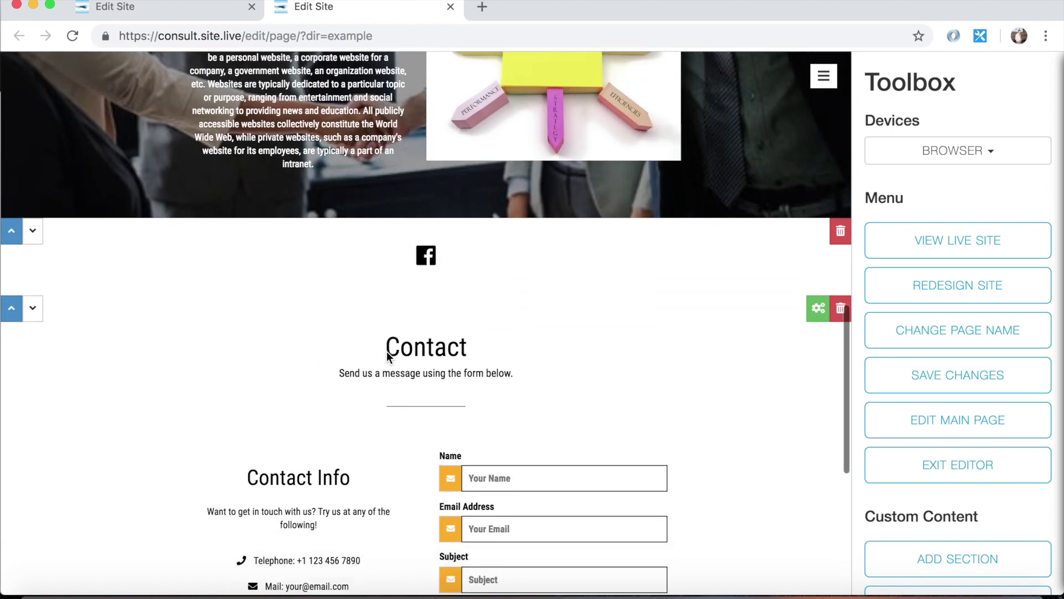
scroll(410, 494, "up", 13)
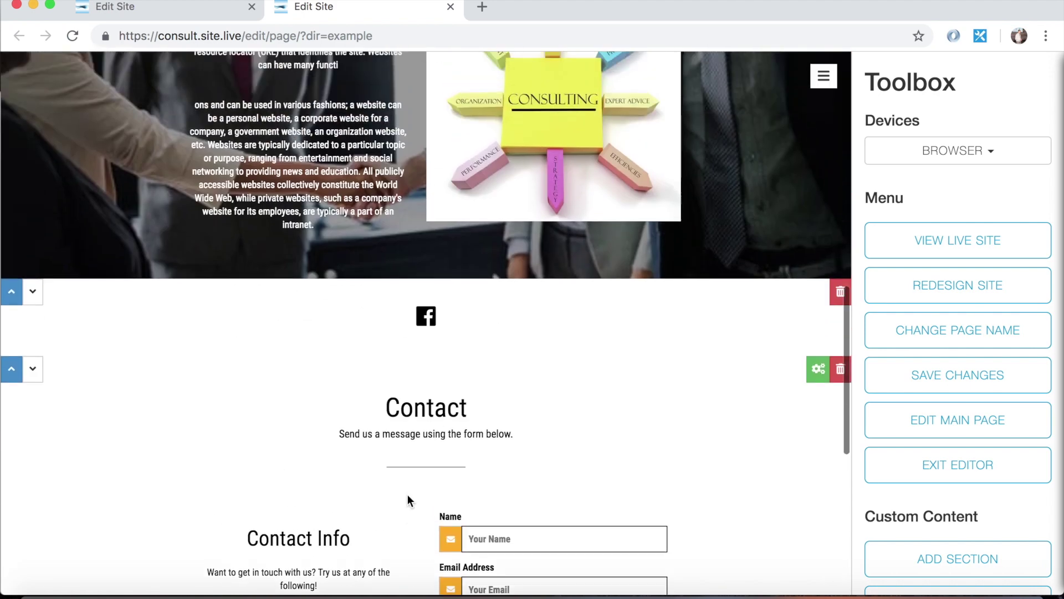
scroll(427, 441, "up", 3)
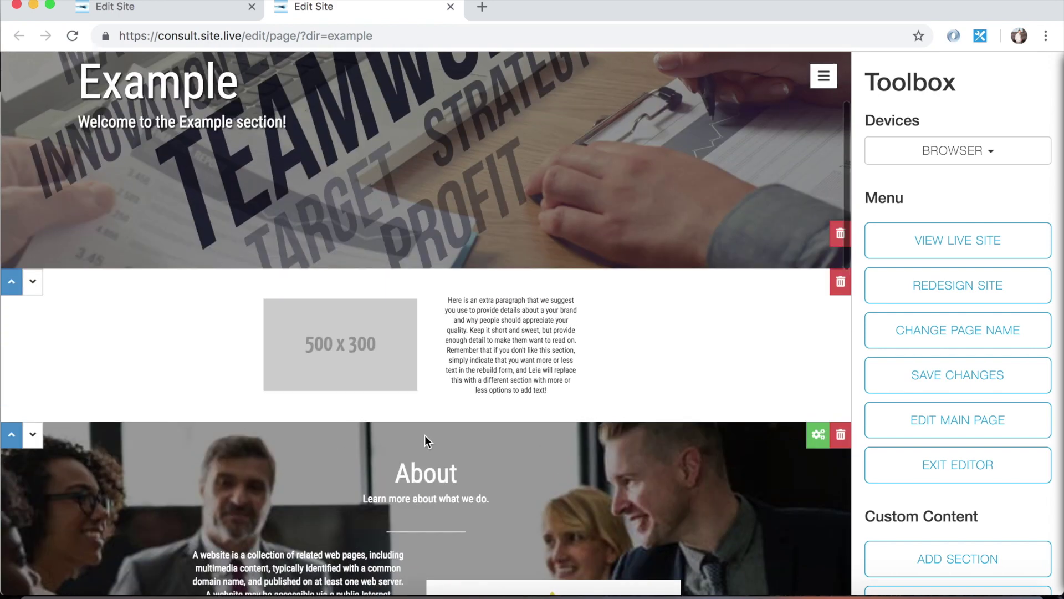
scroll(425, 435, "down", 10)
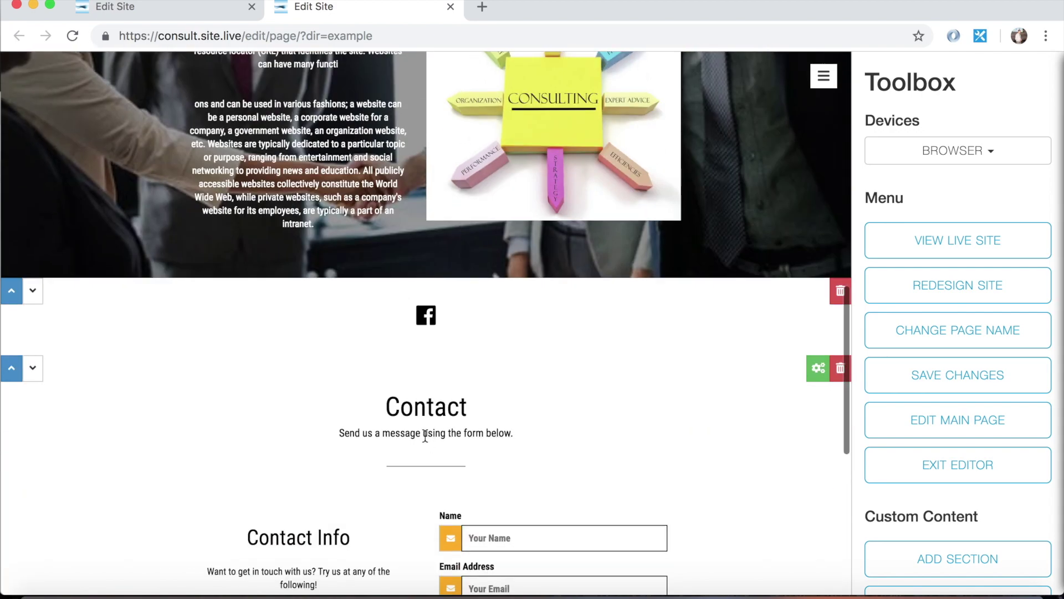
Delete the Facebook icon section between the About and Contact sections and save the page changes.
left_click(842, 294)
left_click(563, 425)
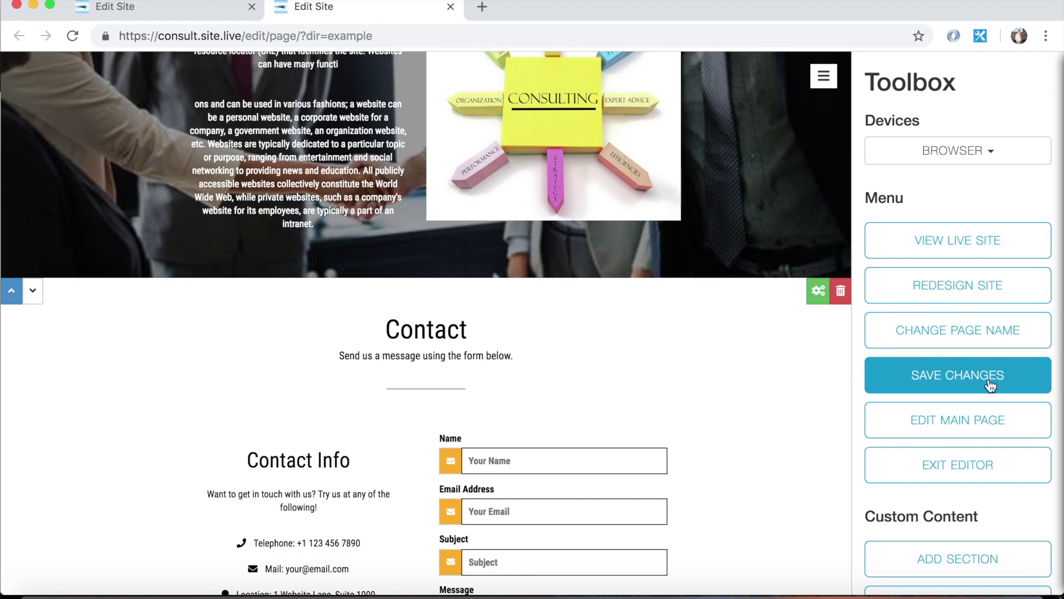
left_click(959, 379)
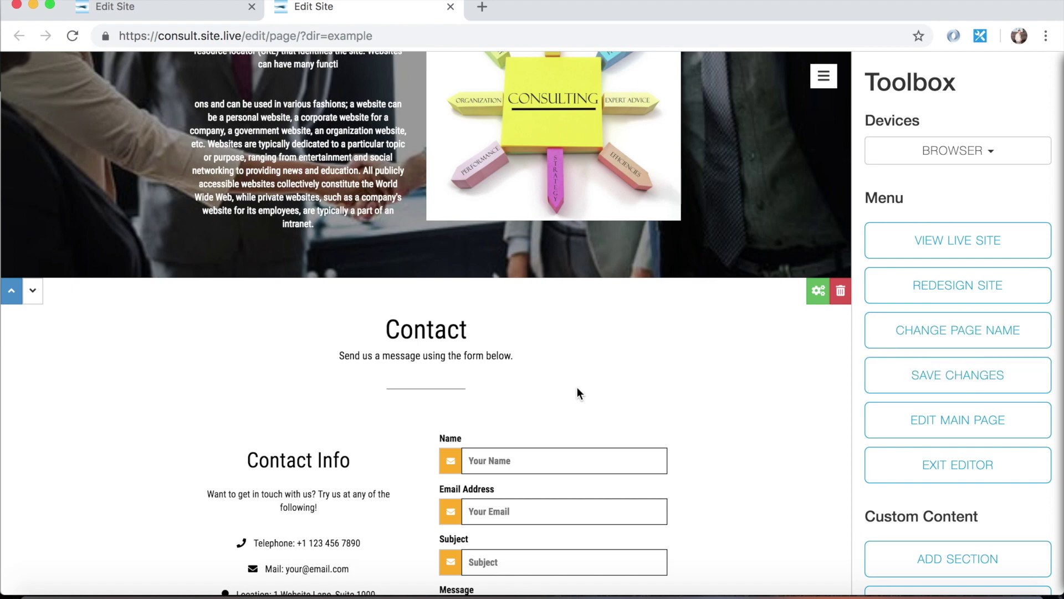
Rename the page as aboutexample, continuing without saving the pending changes, and submit the new name.
scroll(543, 396, "up", 20)
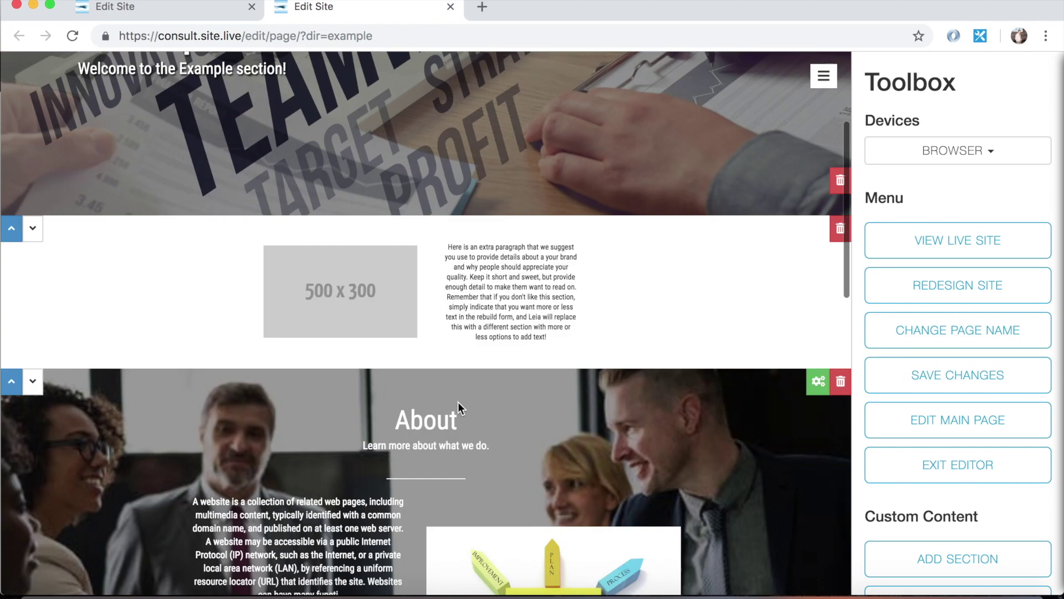
scroll(345, 384, "down", 3)
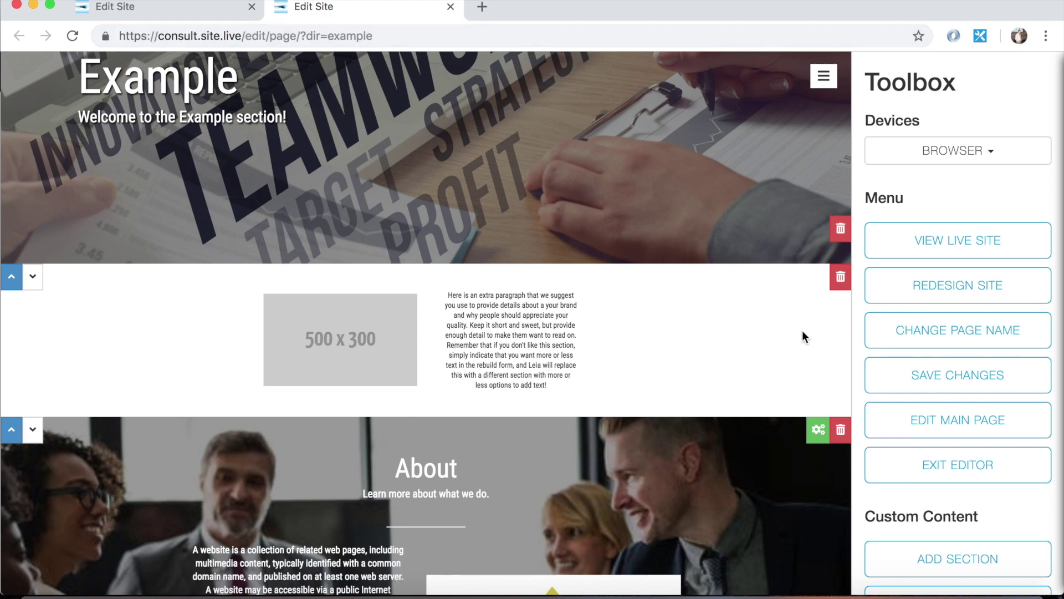
scroll(227, 388, "up", 3)
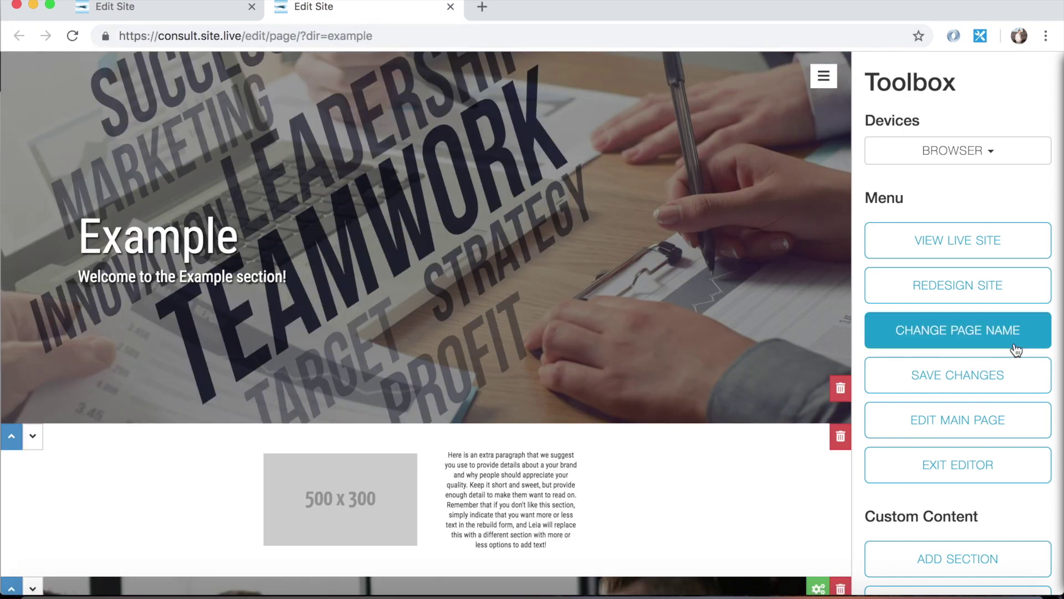
left_click(957, 334)
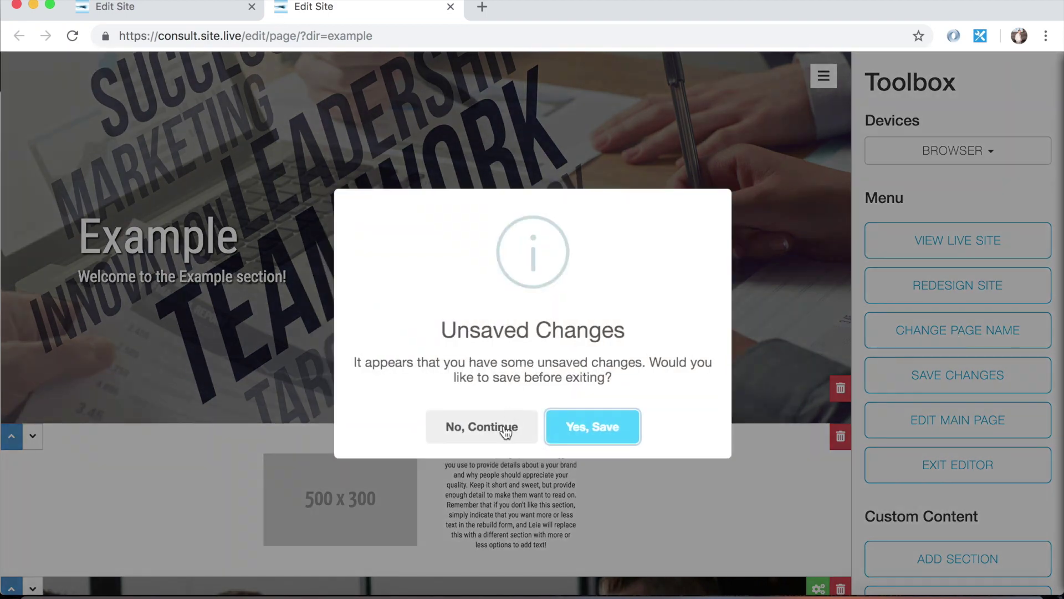
left_click(486, 431)
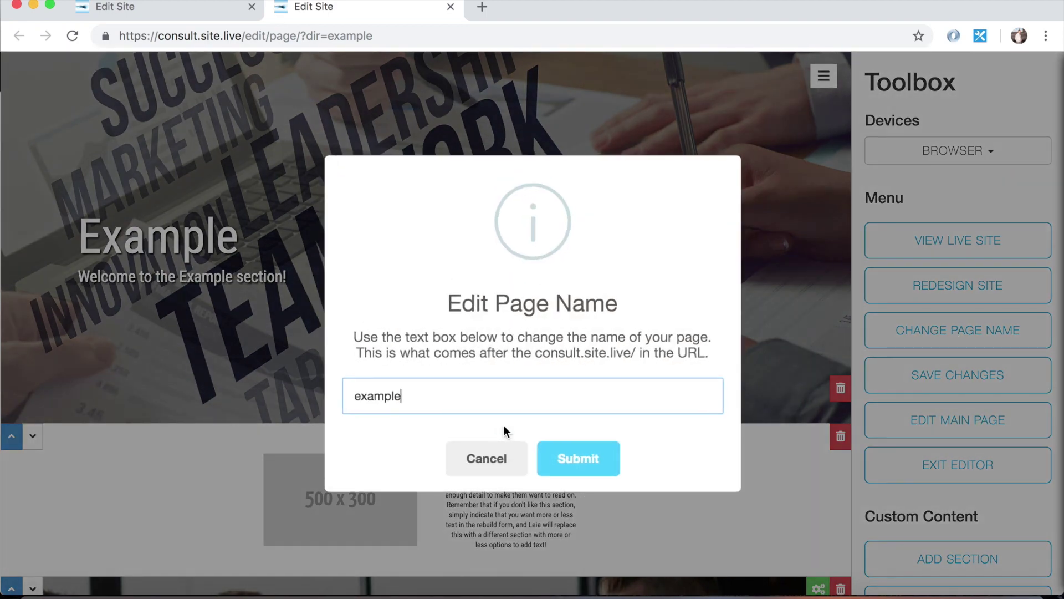
double_click(475, 394)
type("about")
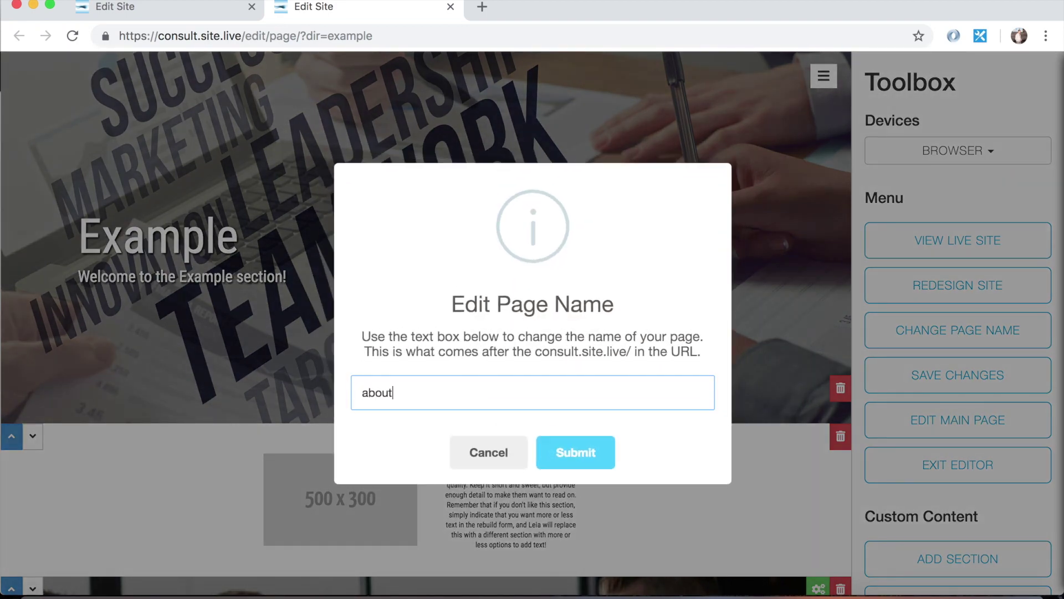
type("Exam")
key("BackSpace")
key("BackSpace")
key("BackSpace")
key("BackSpace")
type("example")
left_click(575, 452)
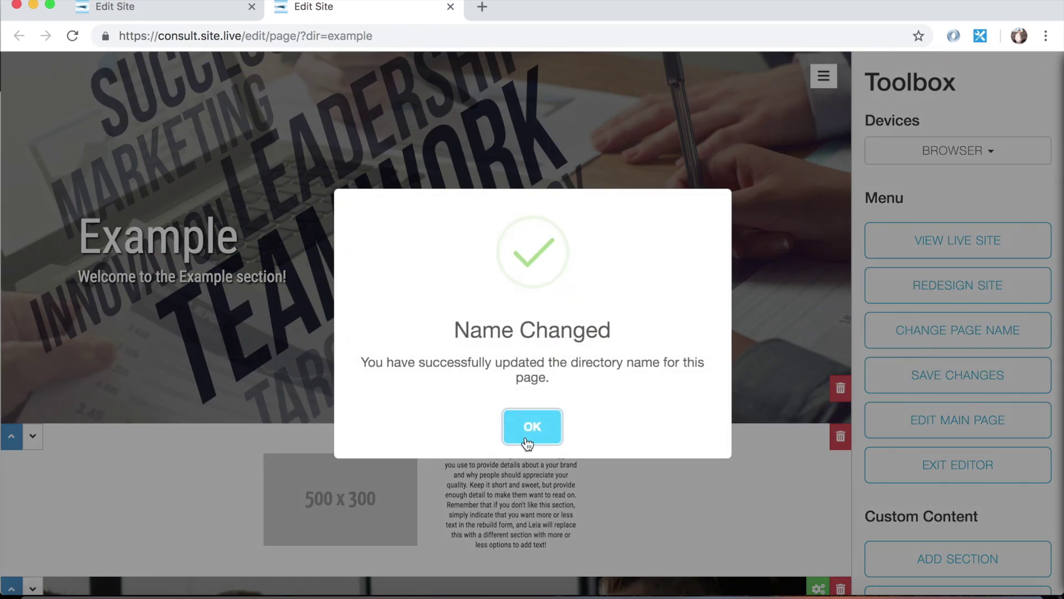
left_click(527, 438)
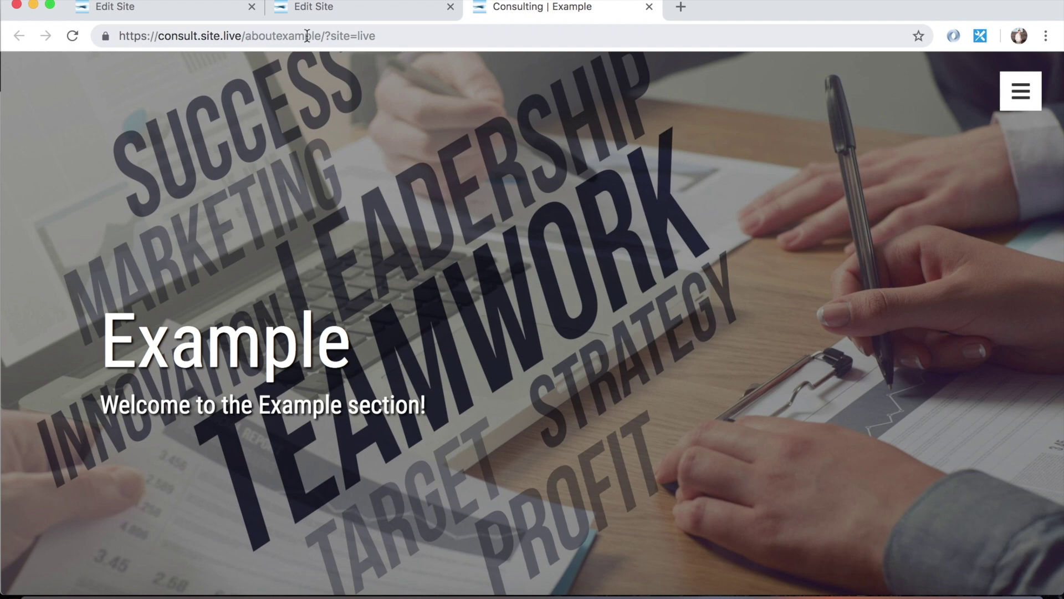
left_click_drag(329, 36, 376, 35)
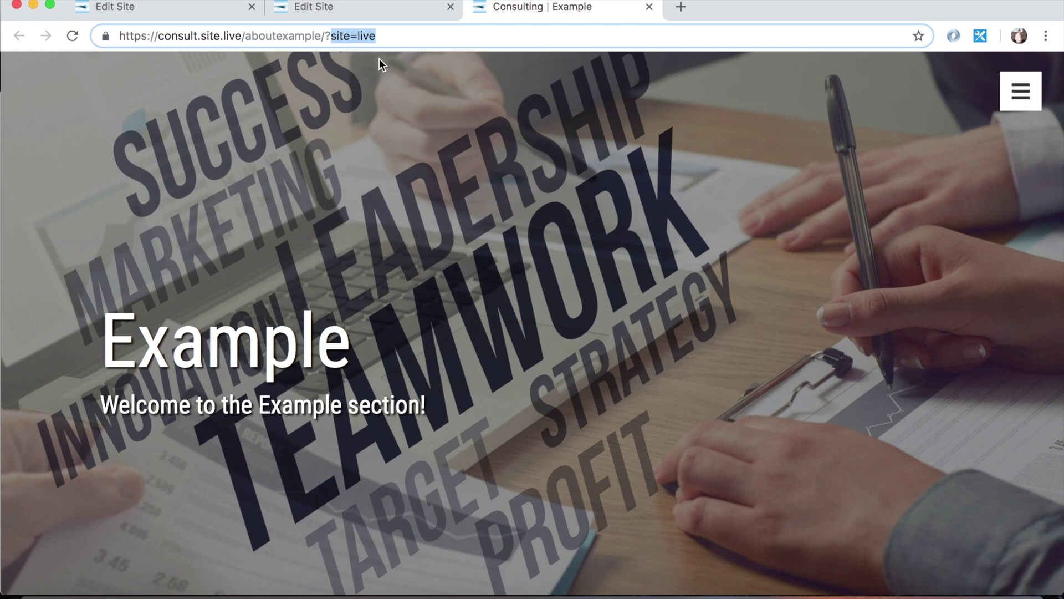
key("BackSpace")
key("BackSpace")
key("BackSpace")
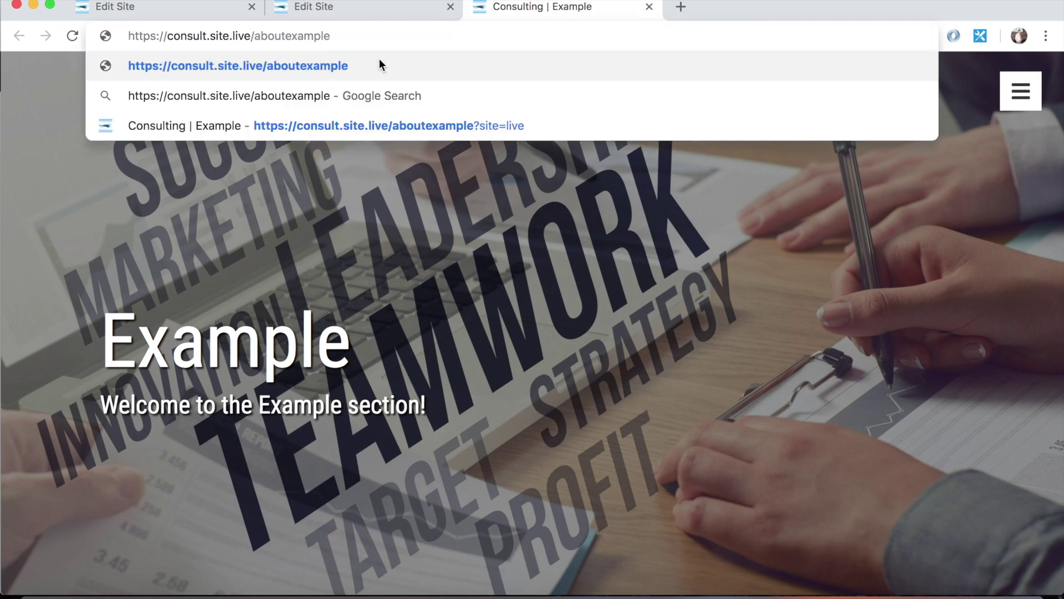
left_click_drag(335, 40, 102, 38)
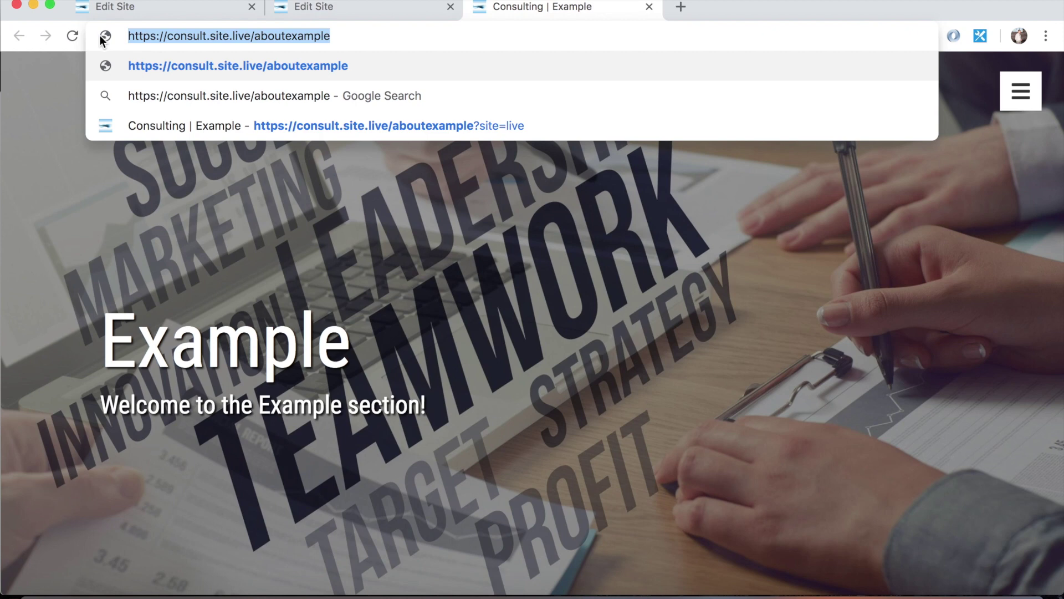
key("Return")
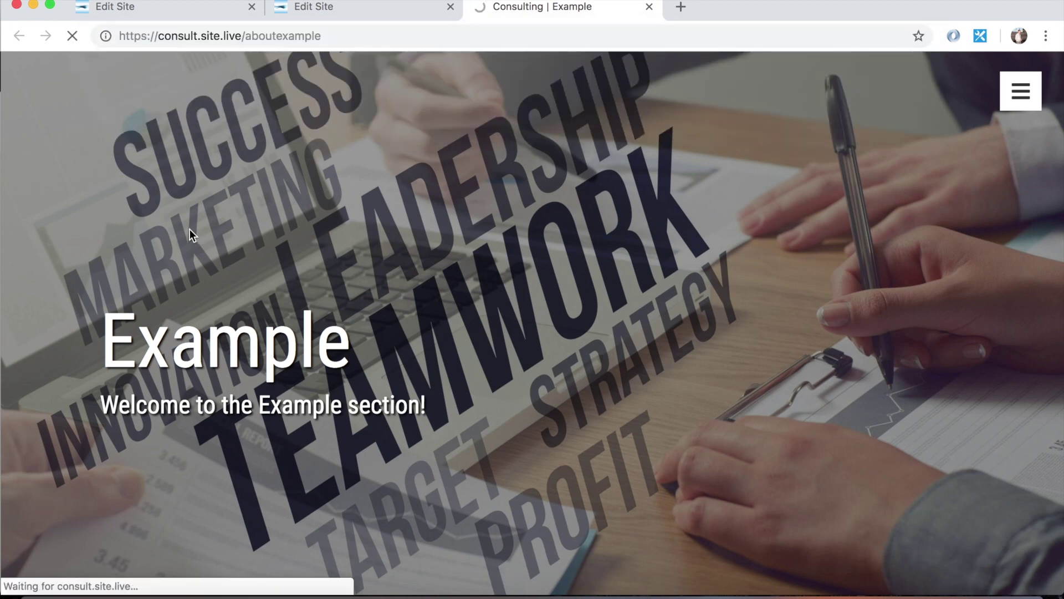
Go from the live example page to the site's home page through the Home link in its navigation menu.
left_click(1020, 92)
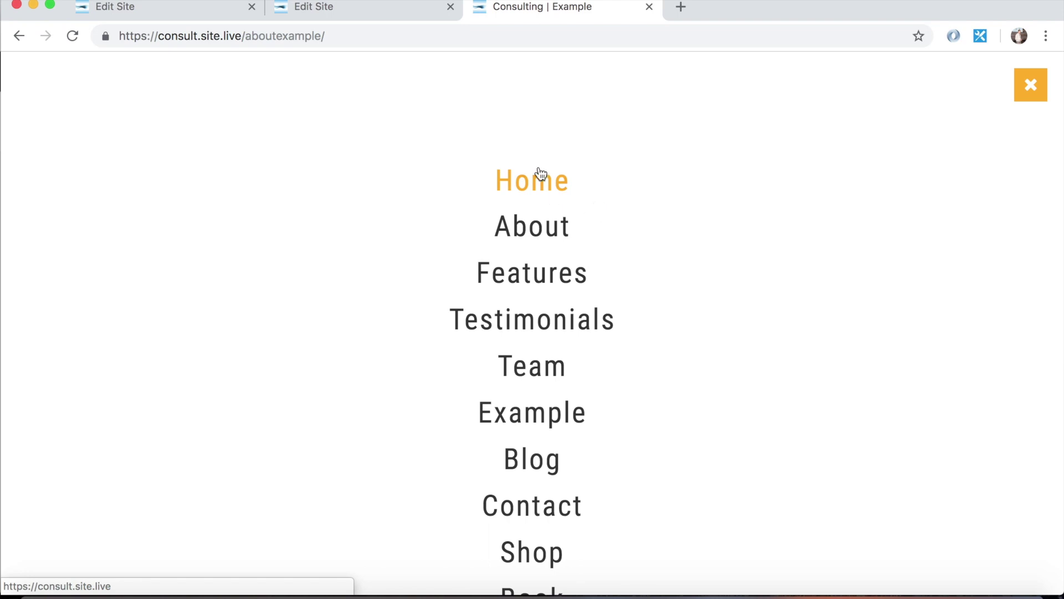
left_click(545, 185)
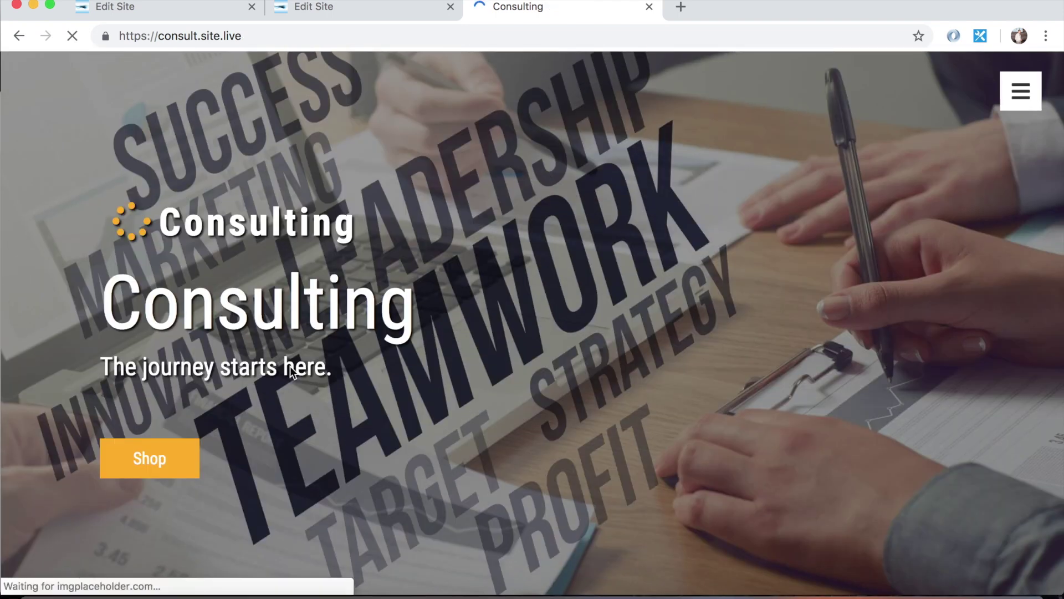
scroll(288, 365, "down", 3)
scroll(289, 365, "up", 3)
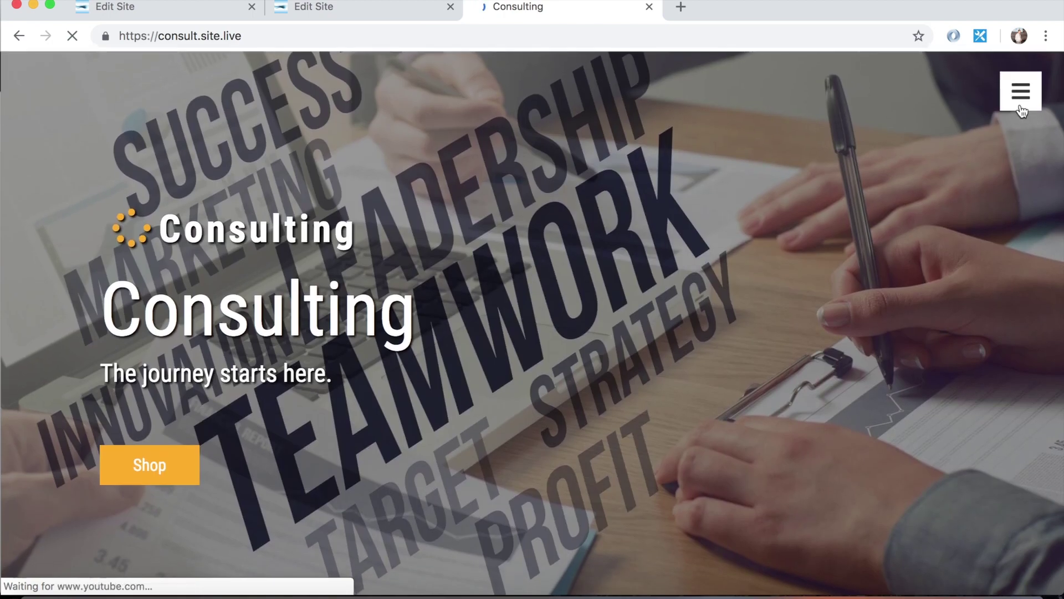
Follow the Example link in the live home page's menu, view that page and close its browser tab.
left_click(1022, 107)
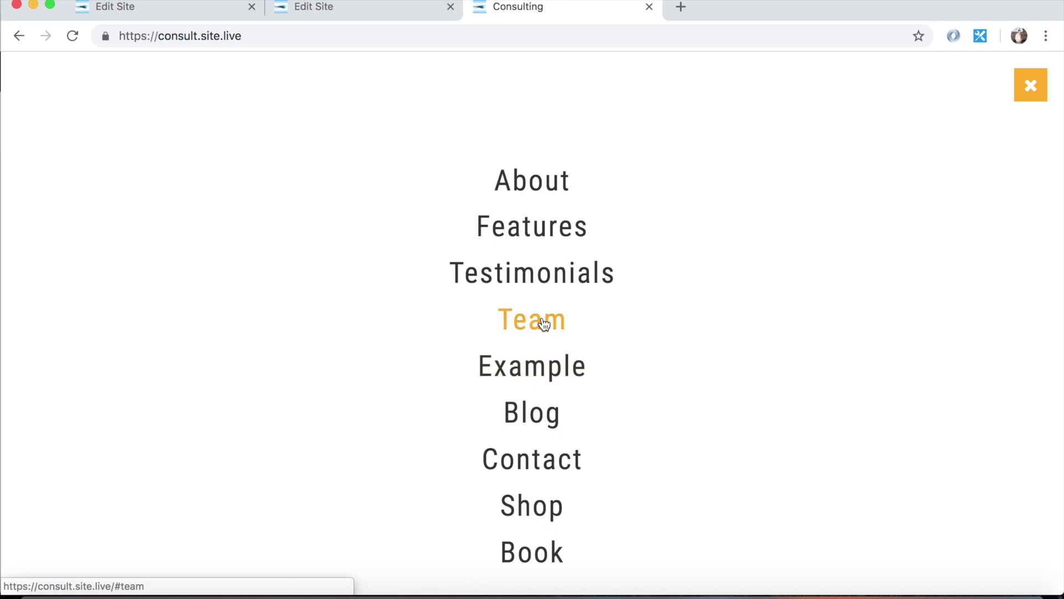
left_click(536, 375)
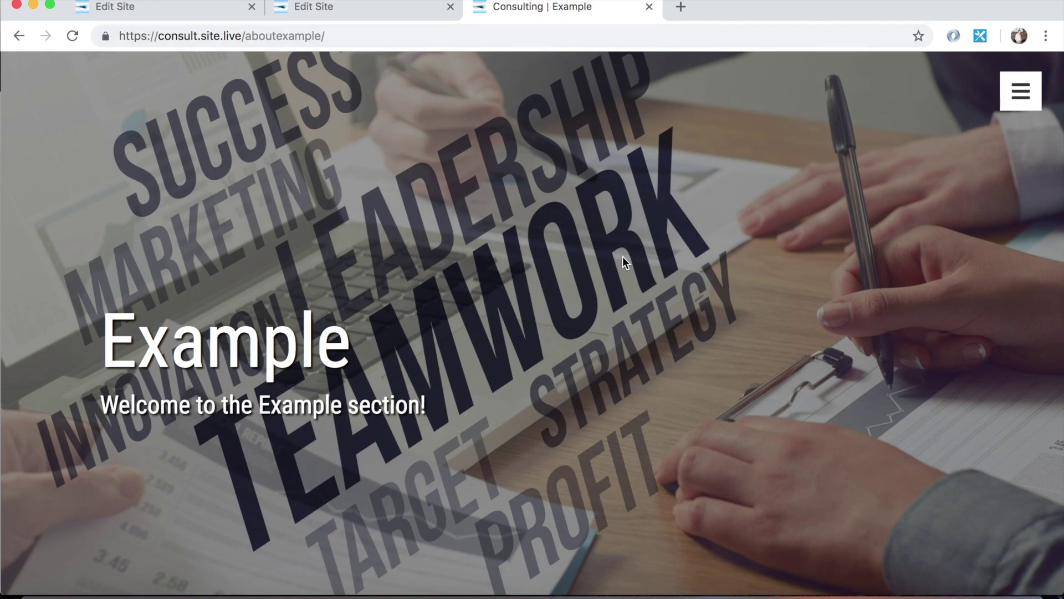
scroll(623, 256, "down", 5)
left_click(649, 7)
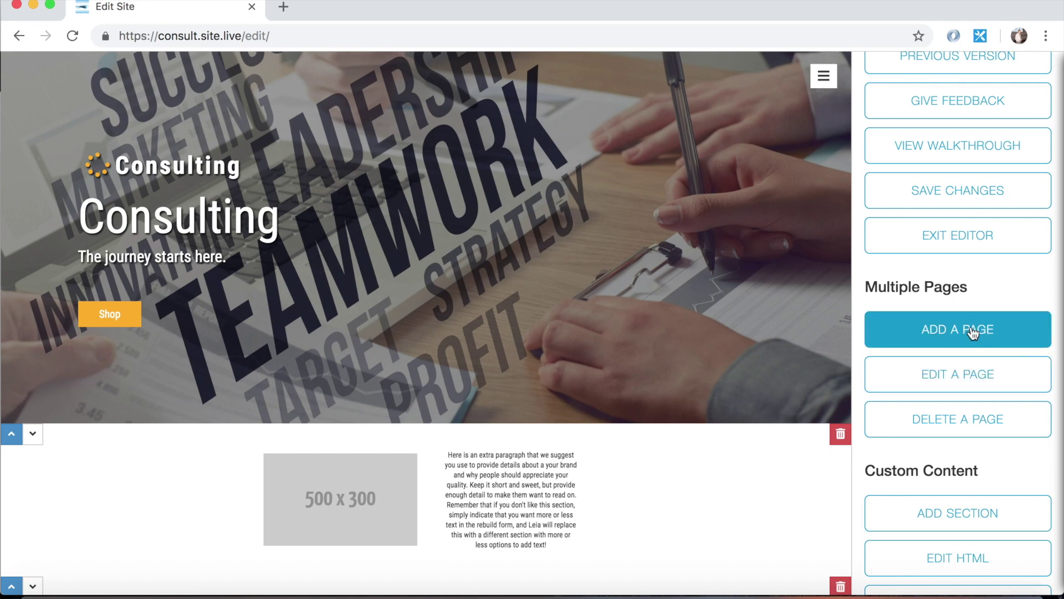
Check the navigation menu items in the main page editor, dismiss the icon chooser, and look over the sections around Features.
left_click(817, 93)
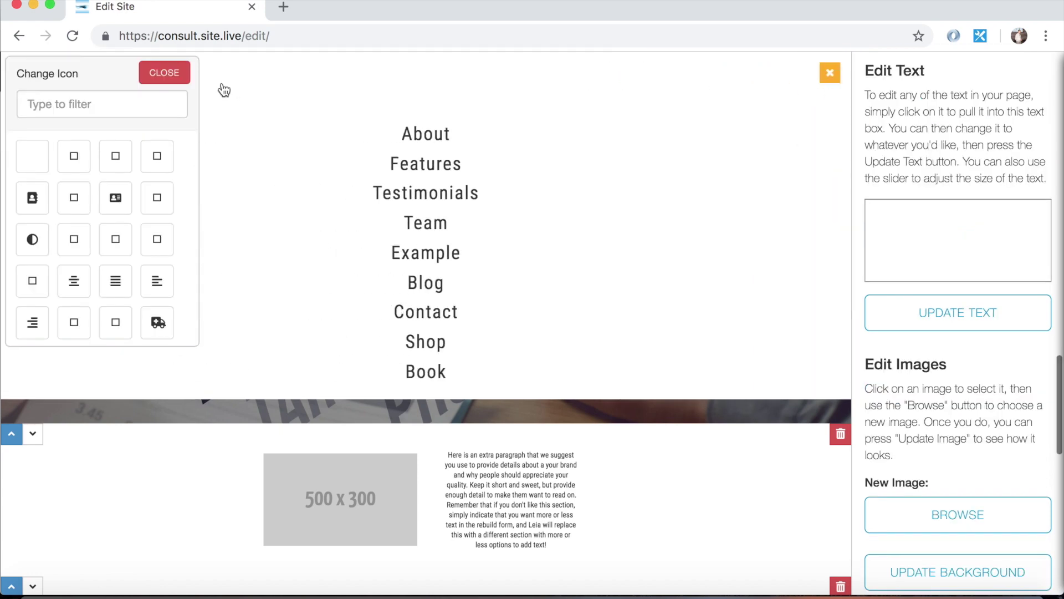
left_click(151, 78)
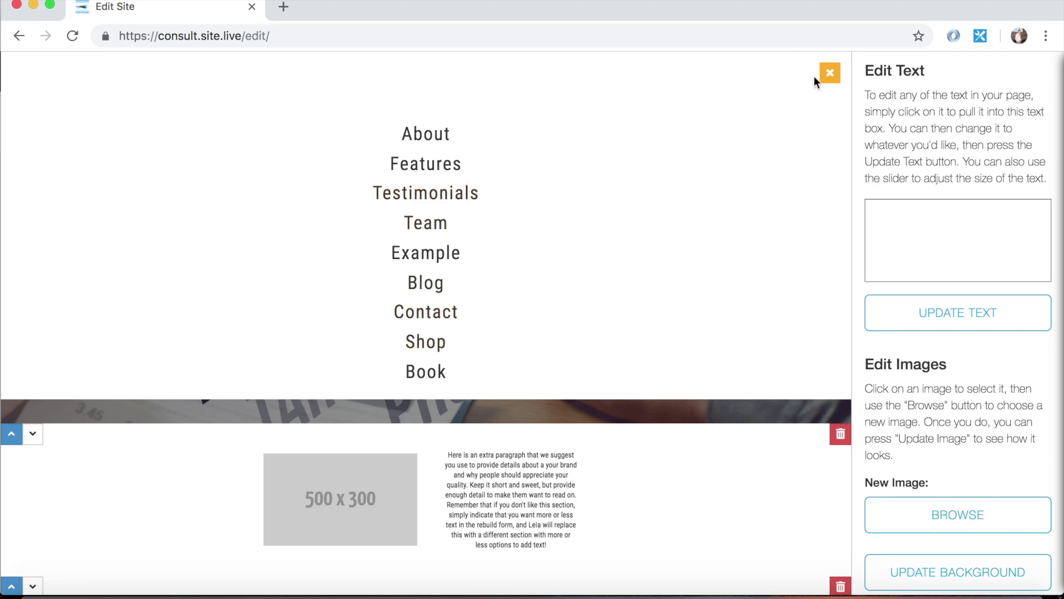
left_click(782, 127)
scroll(346, 321, "down", 15)
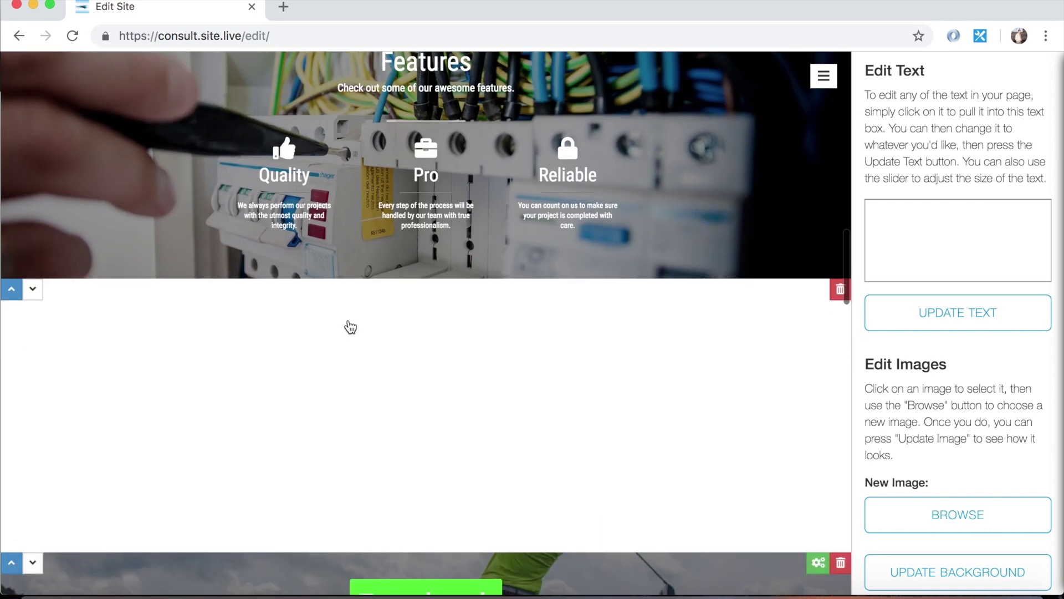
scroll(349, 318, "up", 10)
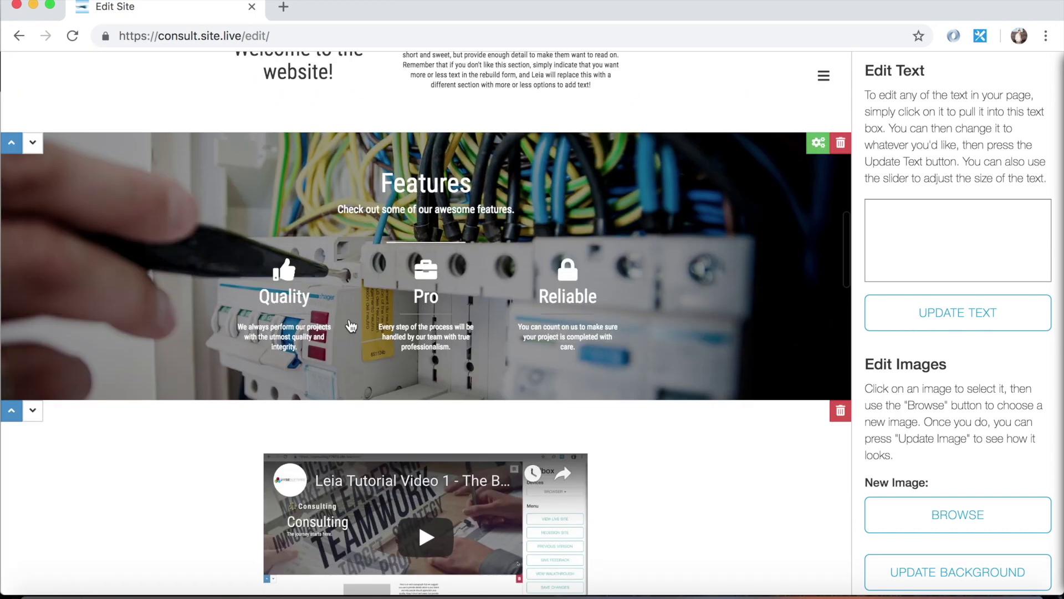
scroll(518, 292, "up", 4)
Start adding a page without saving the pending changes, and name the new page reviews.
scroll(911, 365, "up", 10)
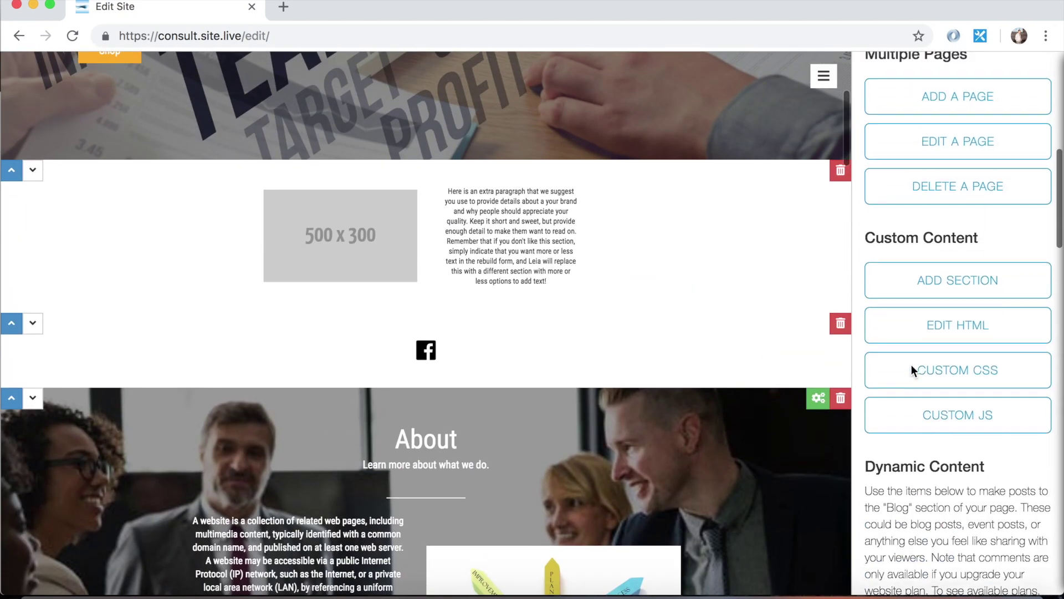
scroll(911, 366, "up", 5)
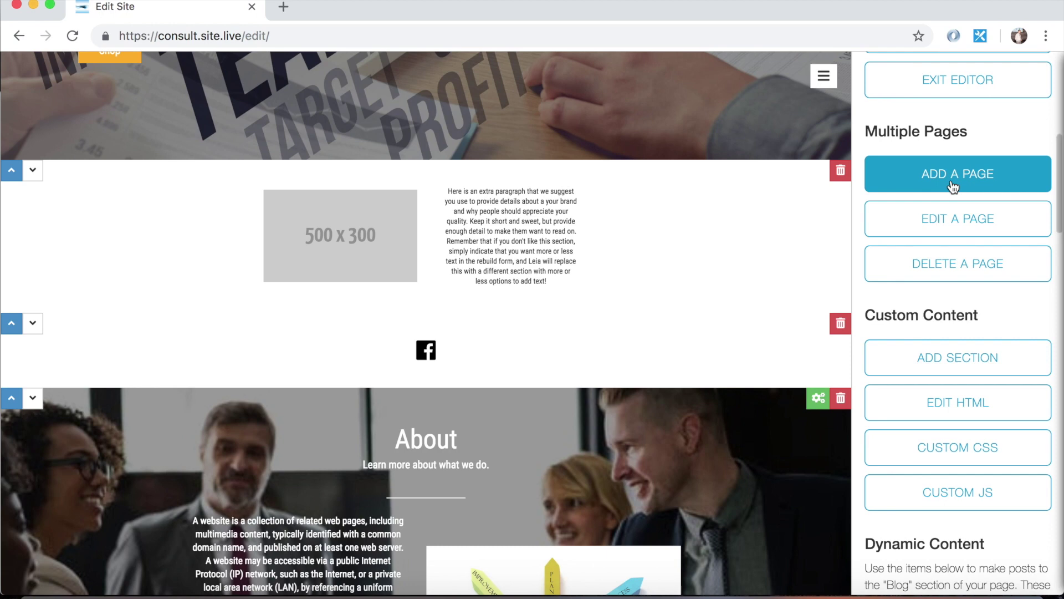
left_click(950, 176)
left_click(483, 441)
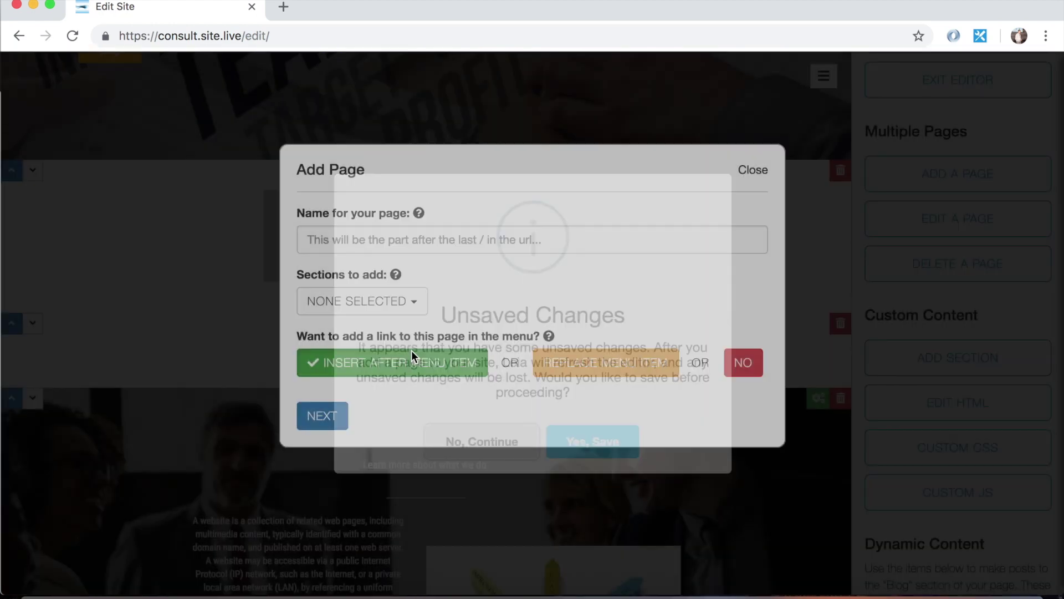
left_click(437, 241)
type("te")
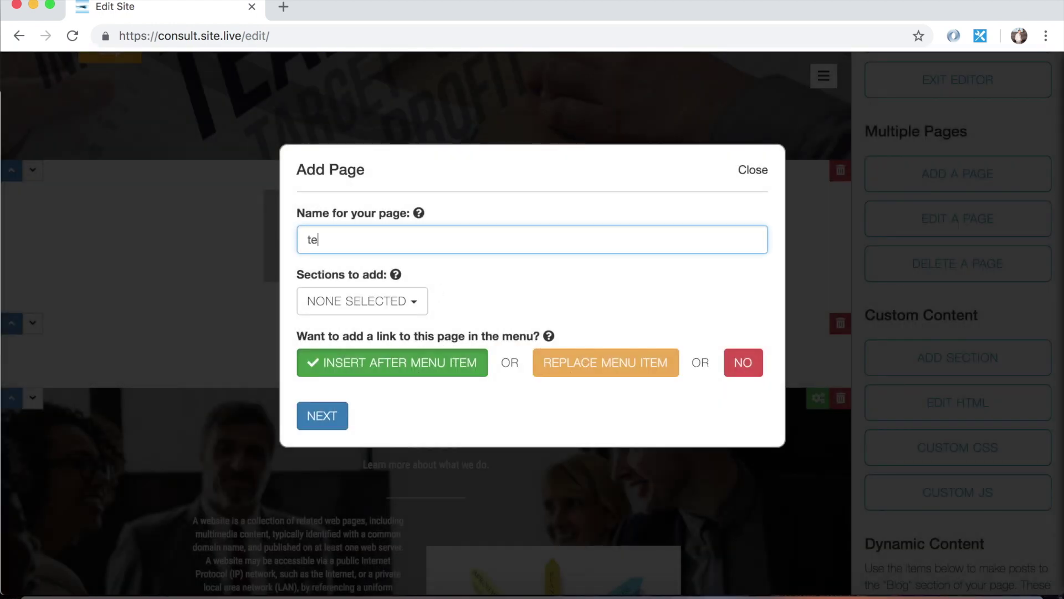
key("BackSpace")
type("reviews")
Include only the Testimonials section on the new reviews page.
left_click(393, 307)
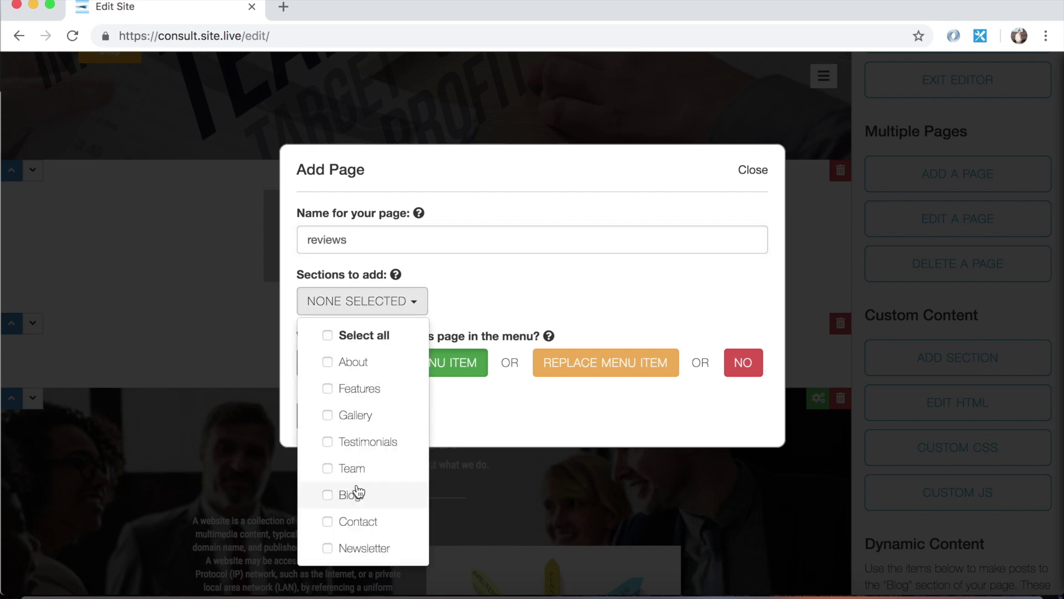
left_click(368, 442)
left_click(591, 295)
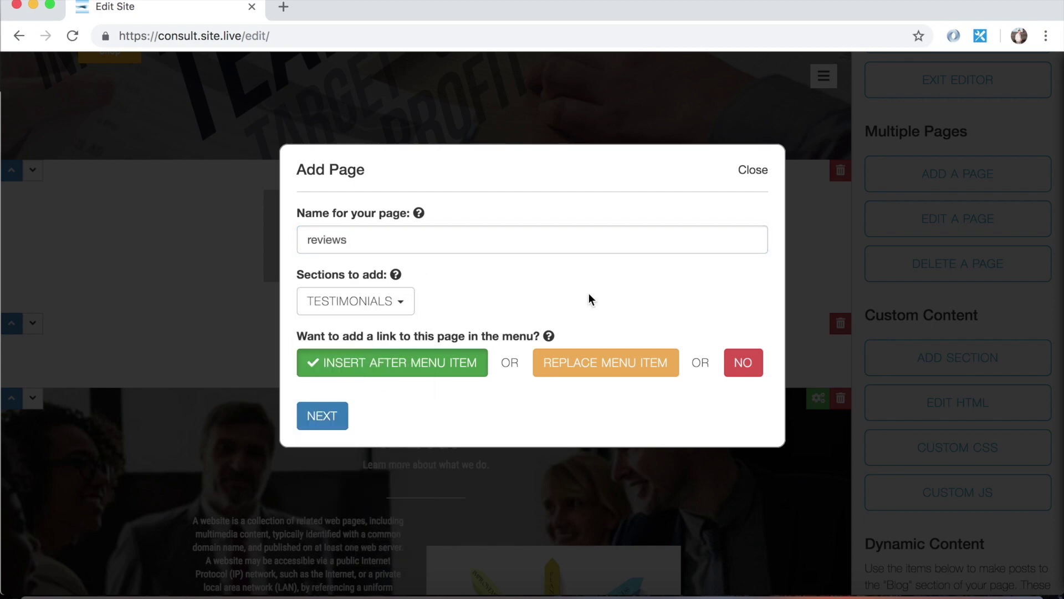
Have the reviews page's link replace the Testimonials menu item and finish creating the page.
left_click(591, 373)
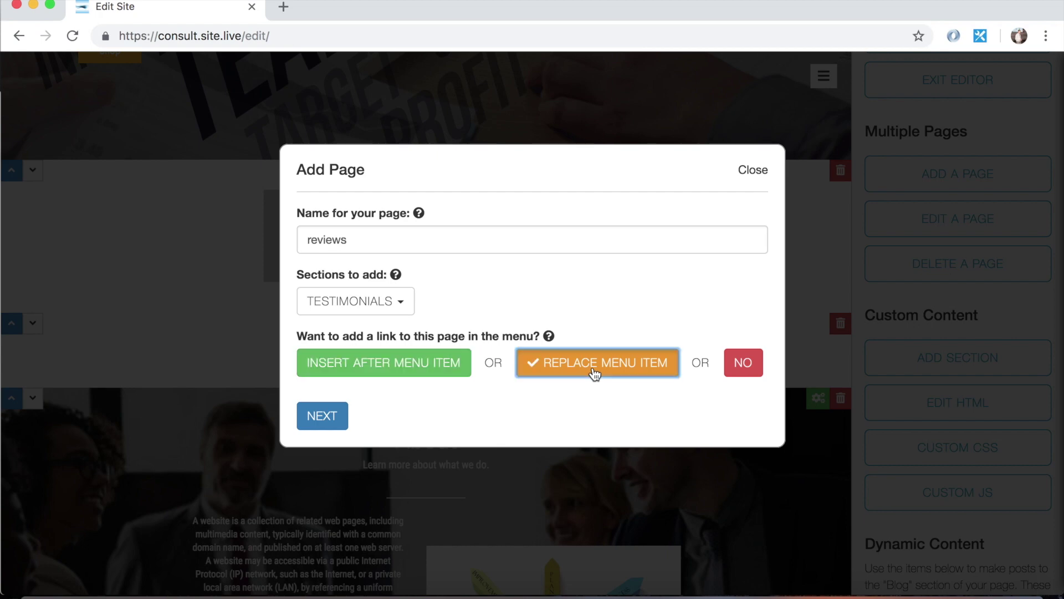
left_click(312, 417)
left_click(437, 387)
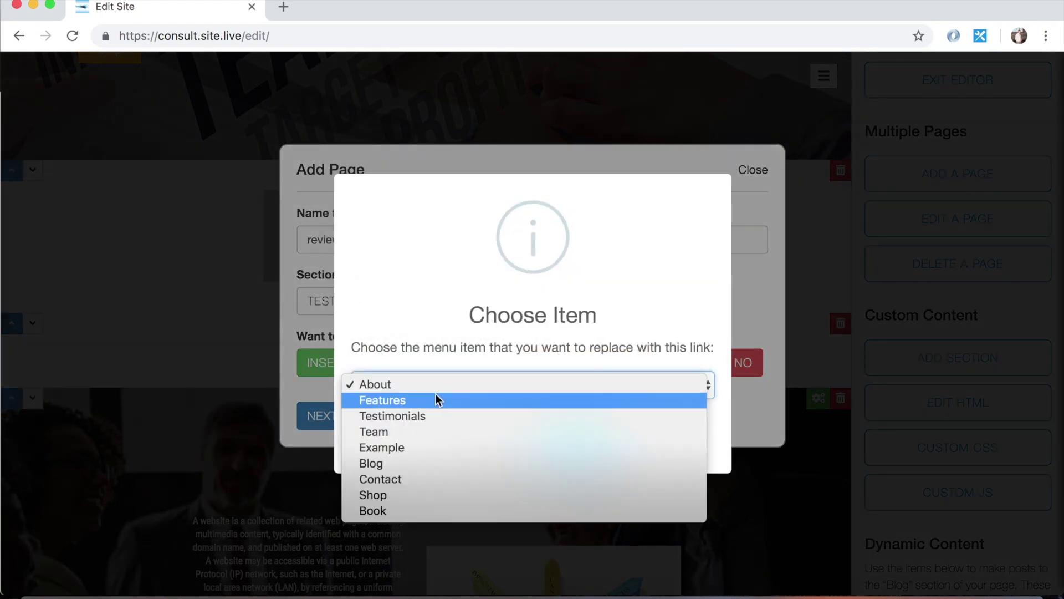
left_click(430, 415)
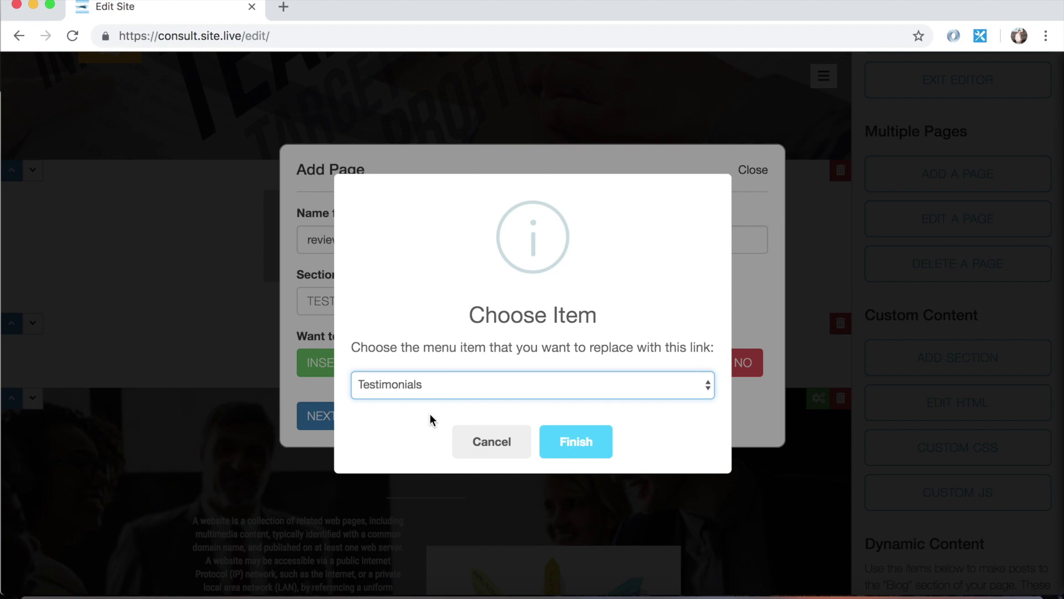
left_click(580, 446)
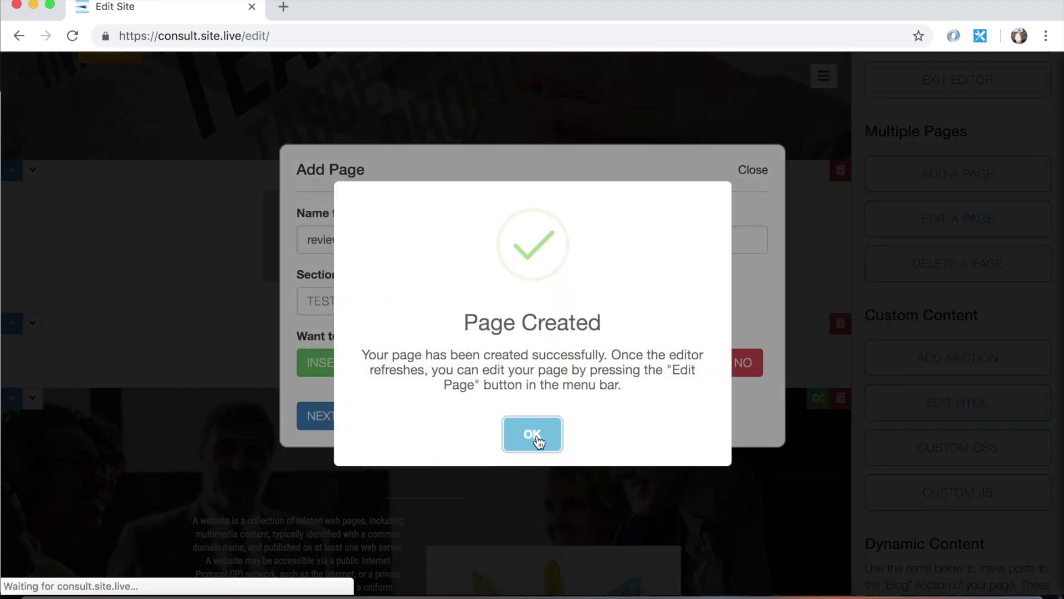
left_click(533, 438)
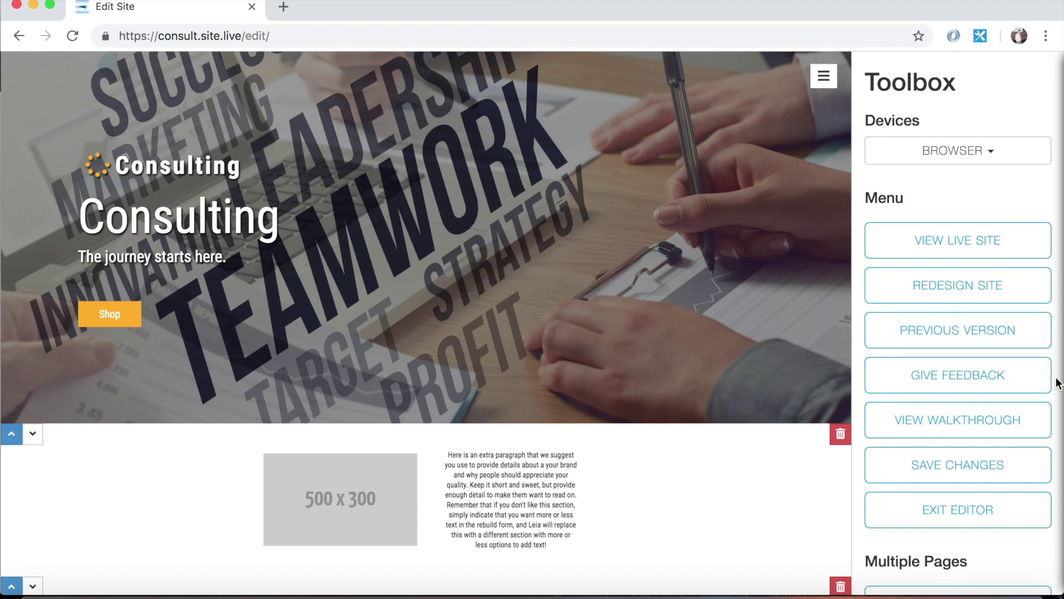
Check the Reviews item in the editor's navigation menu, dismissing the icon chooser and closing the menu again.
left_click(830, 90)
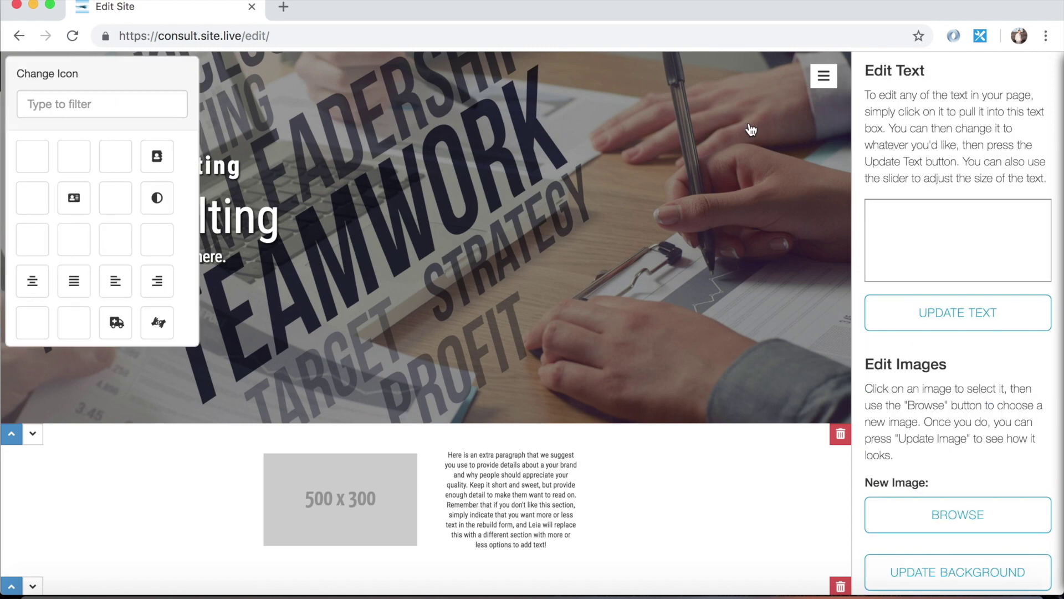
left_click(178, 77)
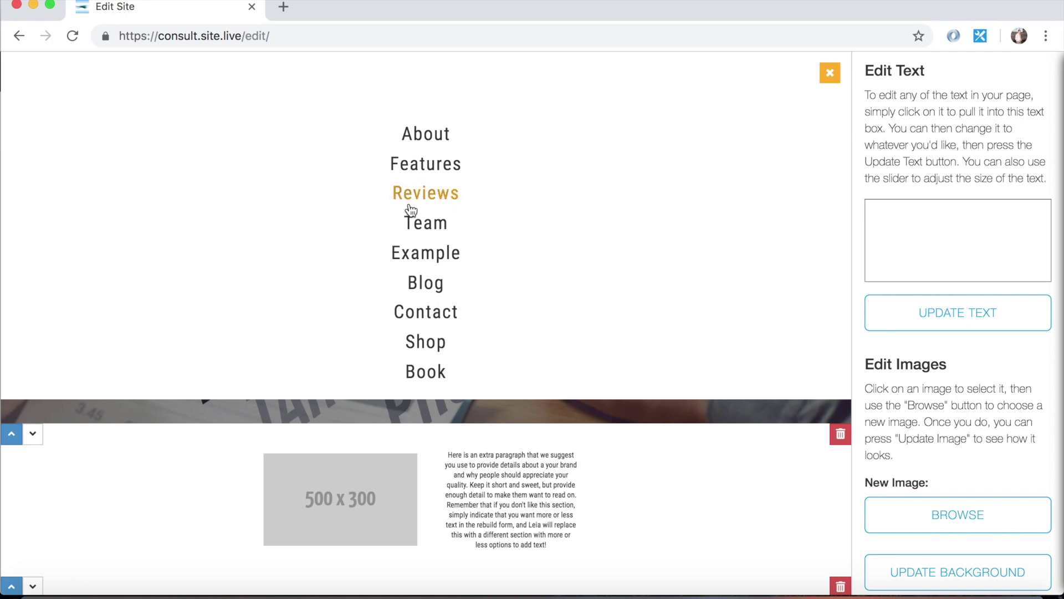
left_click(829, 78)
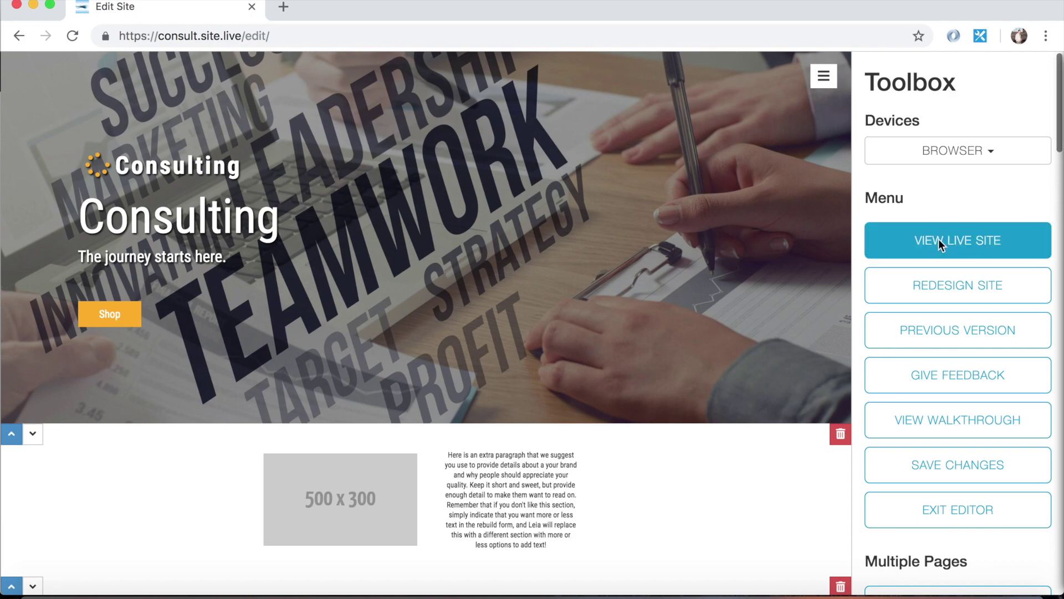
View the live site and go to the Reviews page through its navigation menu.
left_click(940, 242)
left_click(509, 428)
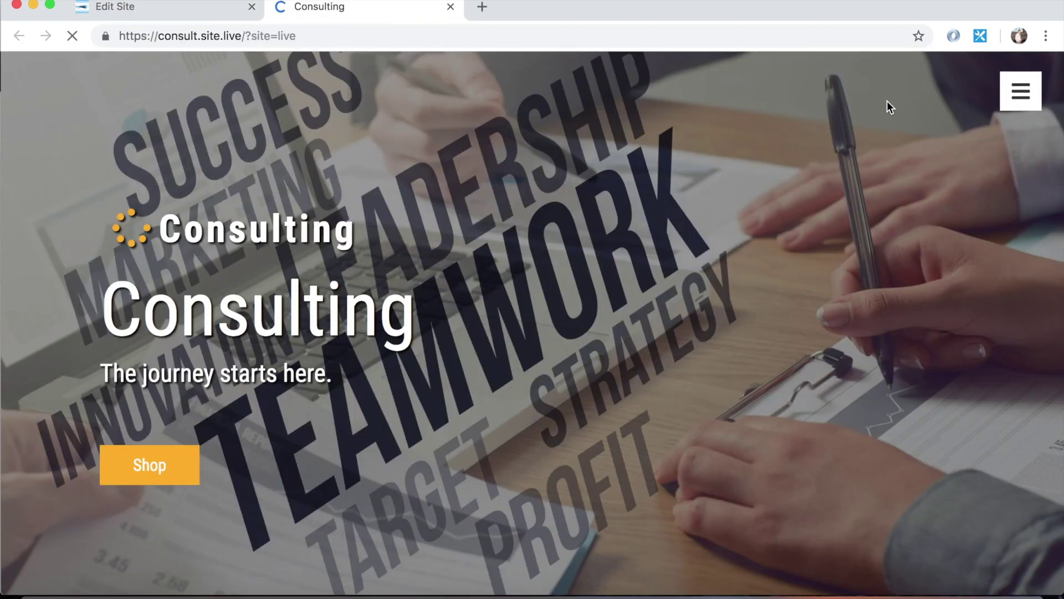
left_click(1017, 105)
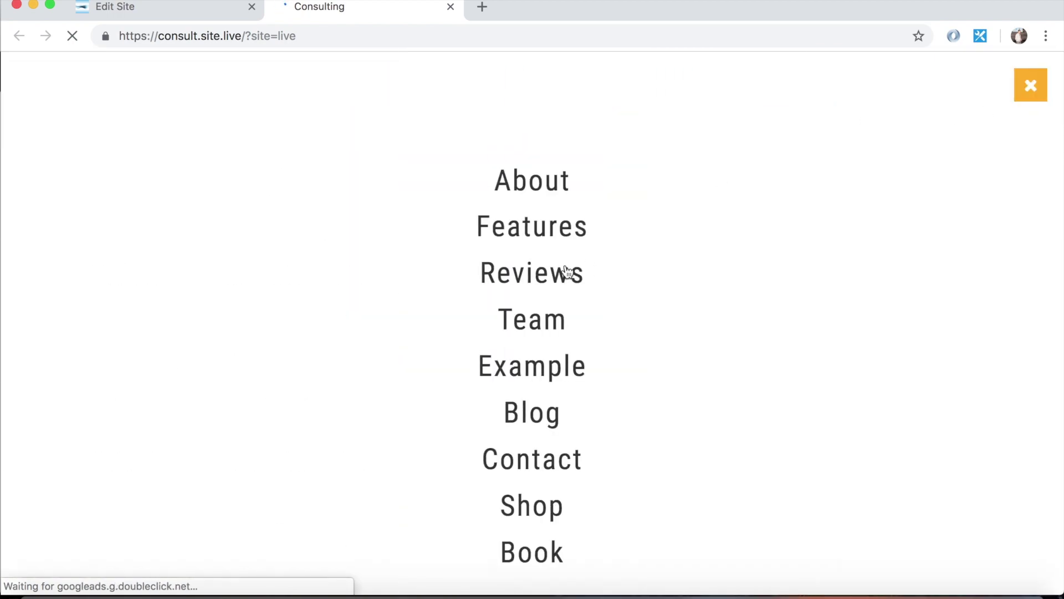
left_click(524, 273)
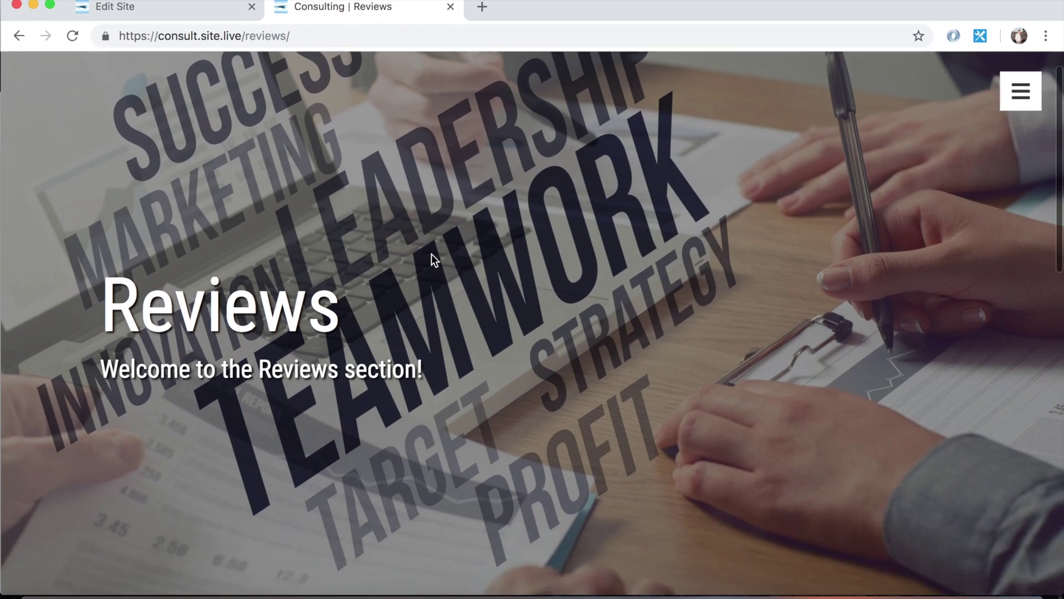
Examine the live Reviews page from its header through the Testimonials section to the footer.
scroll(431, 254, "down", 3)
left_click_drag(98, 168, 497, 198)
scroll(497, 197, "down", 11)
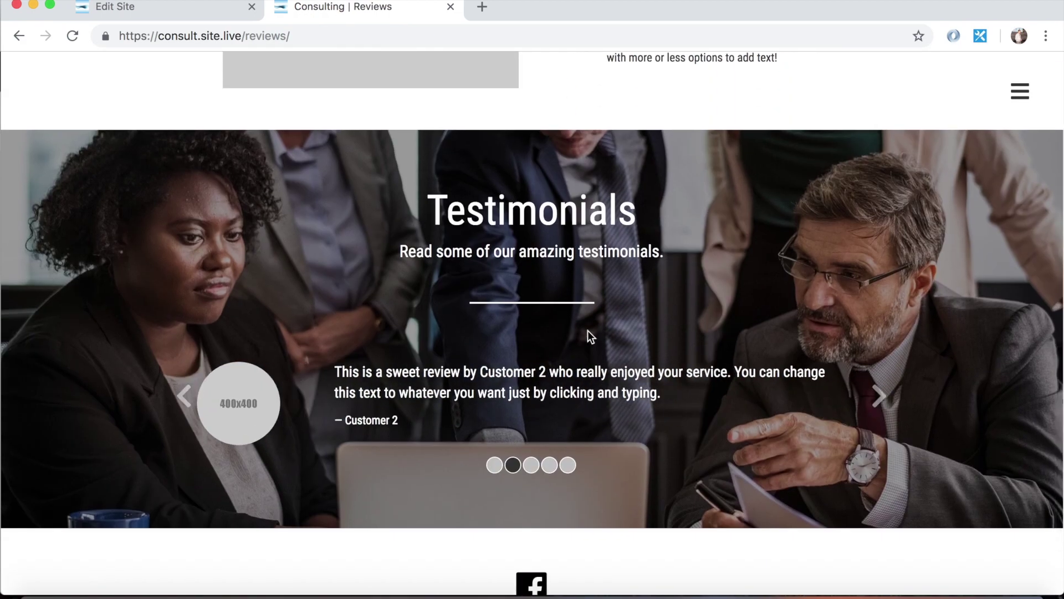
scroll(588, 330, "down", 2)
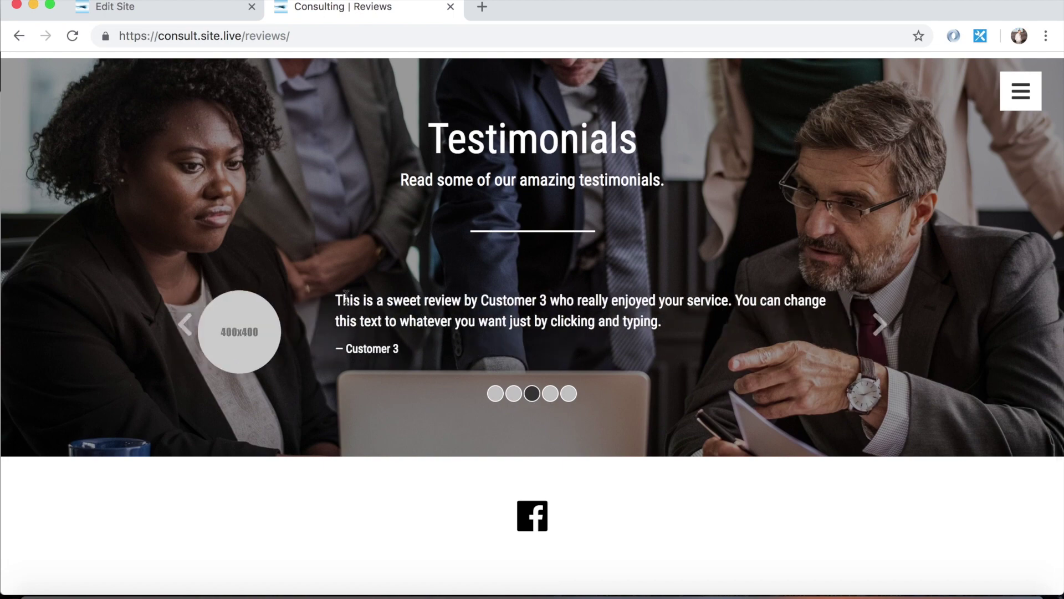
scroll(662, 298, "down", 1)
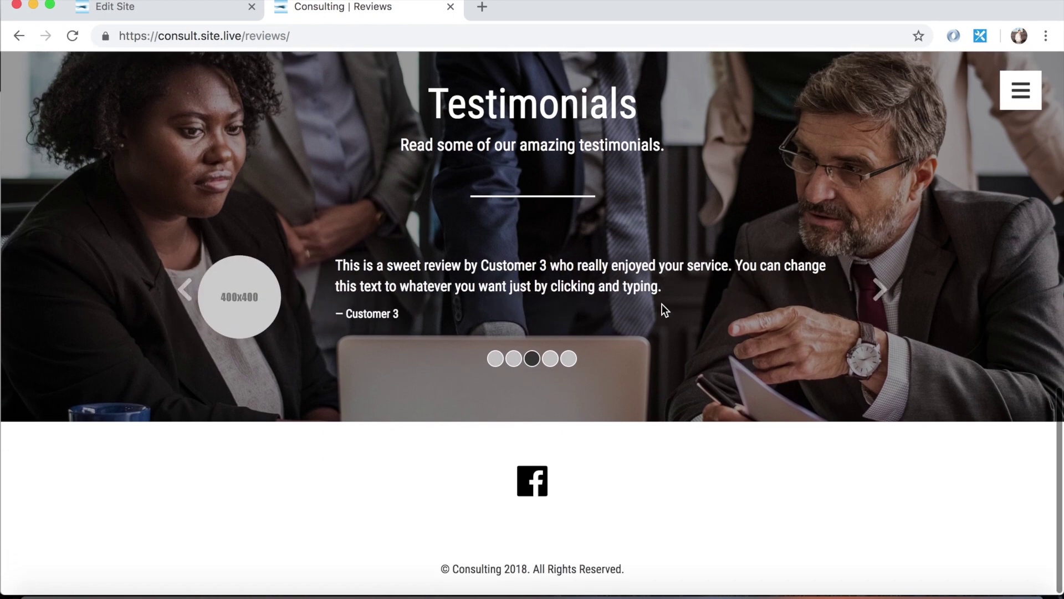
scroll(662, 305, "up", 5)
scroll(656, 308, "down", 5)
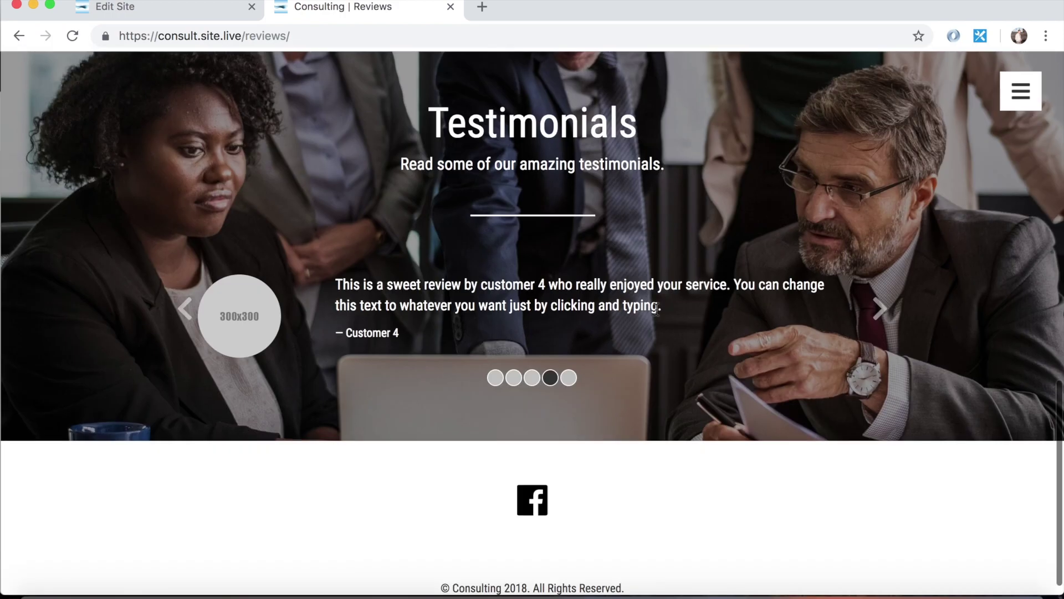
scroll(656, 309, "up", 5)
Check the navigation menu items on the live Reviews page, then close the live site and return to the editor.
left_click(1015, 99)
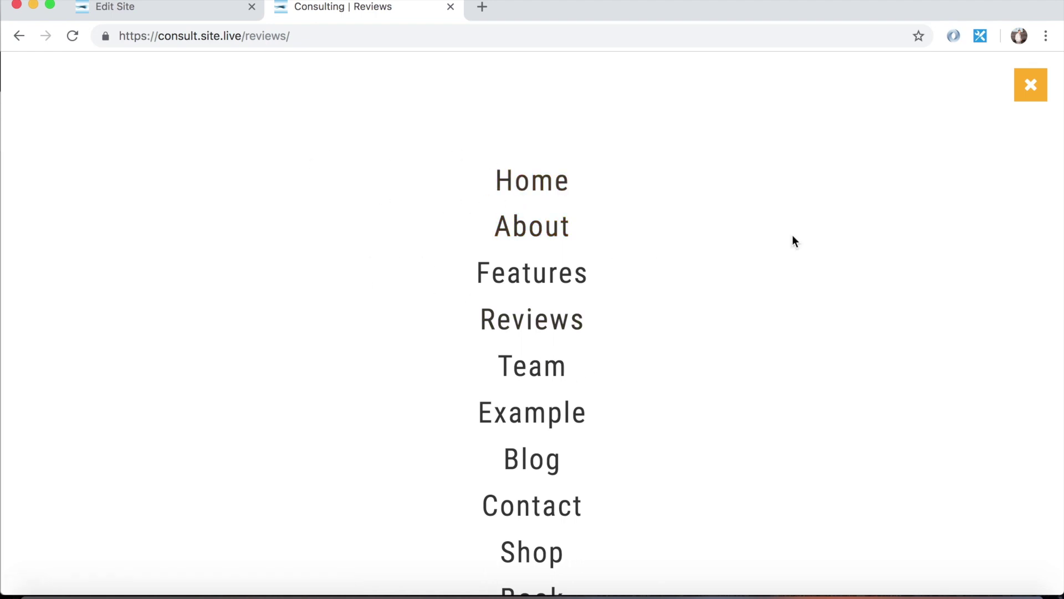
left_click(1018, 98)
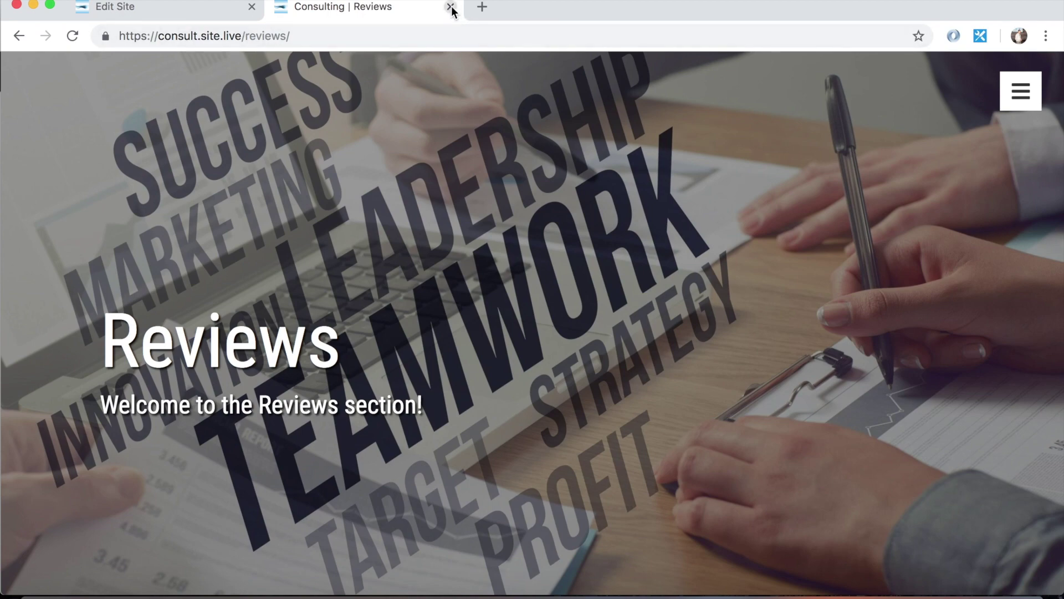
key("super+w")
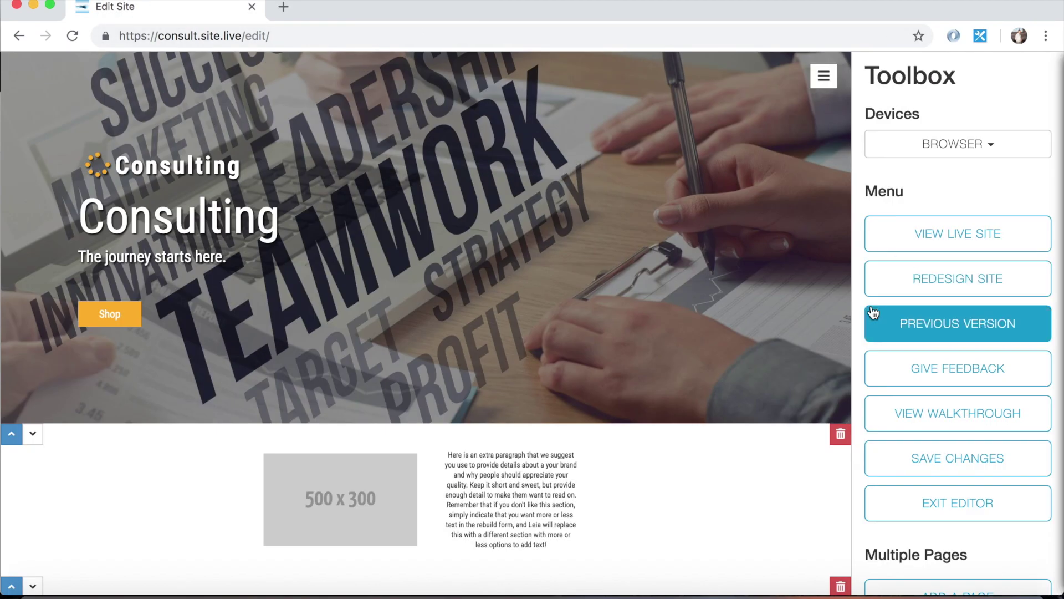
Delete the example page without saving the pending changes, and dismiss the confirmation message.
scroll(899, 310, "down", 6)
left_click(954, 339)
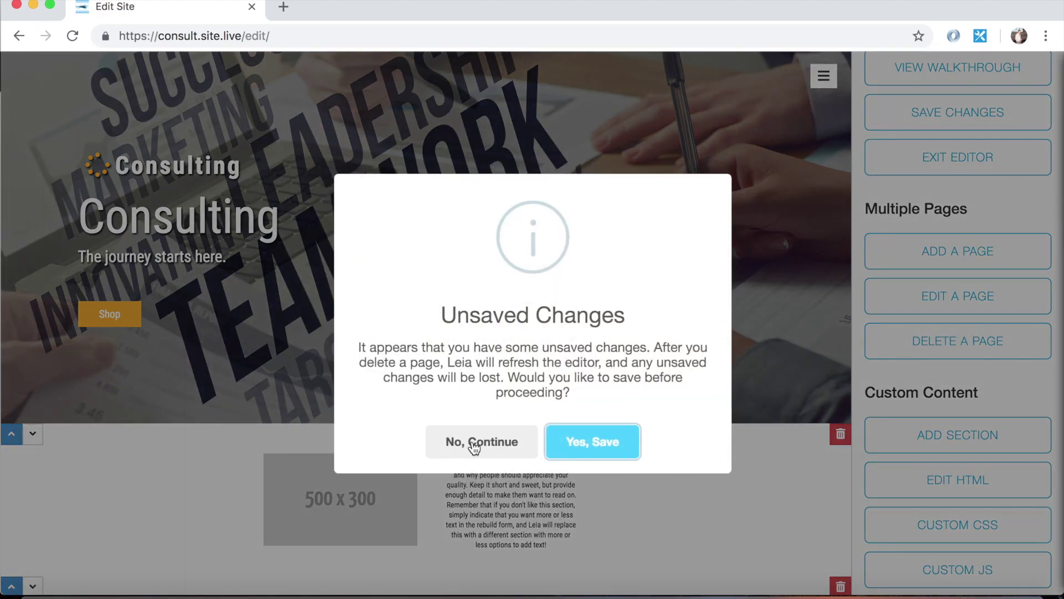
left_click(472, 442)
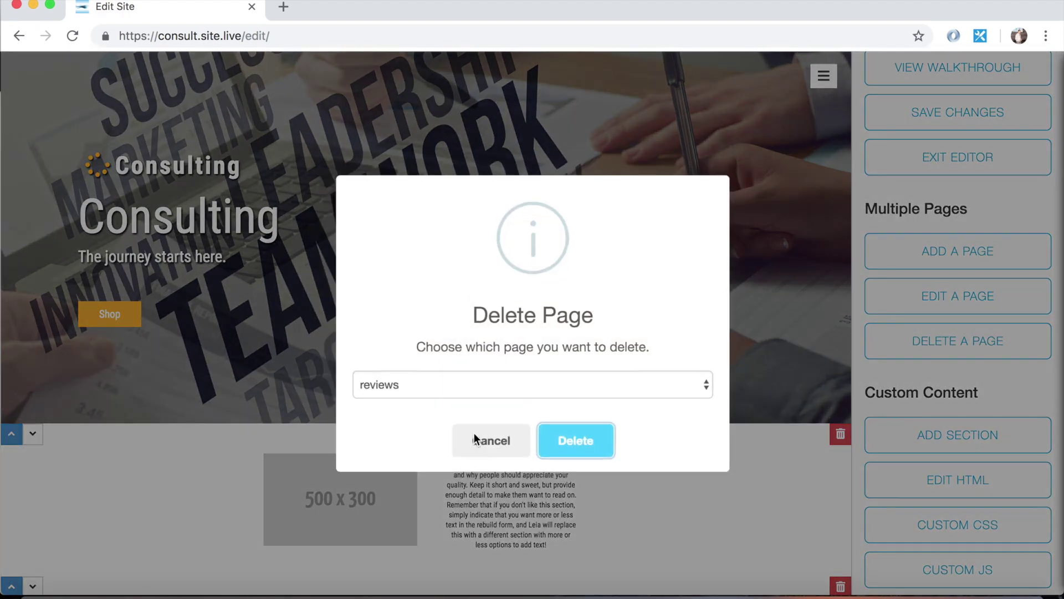
left_click(474, 387)
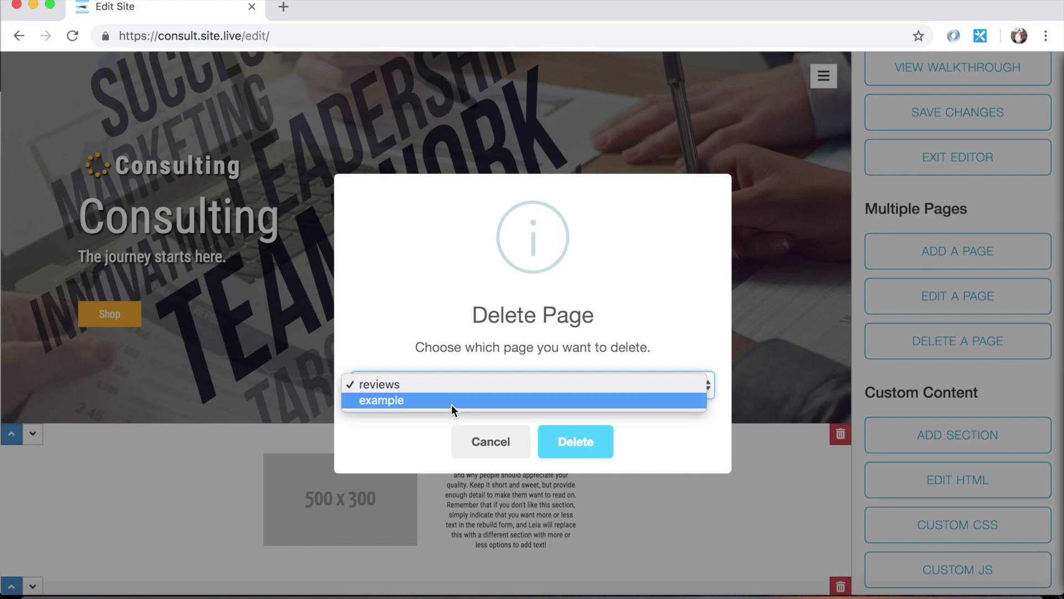
left_click(451, 404)
left_click(587, 444)
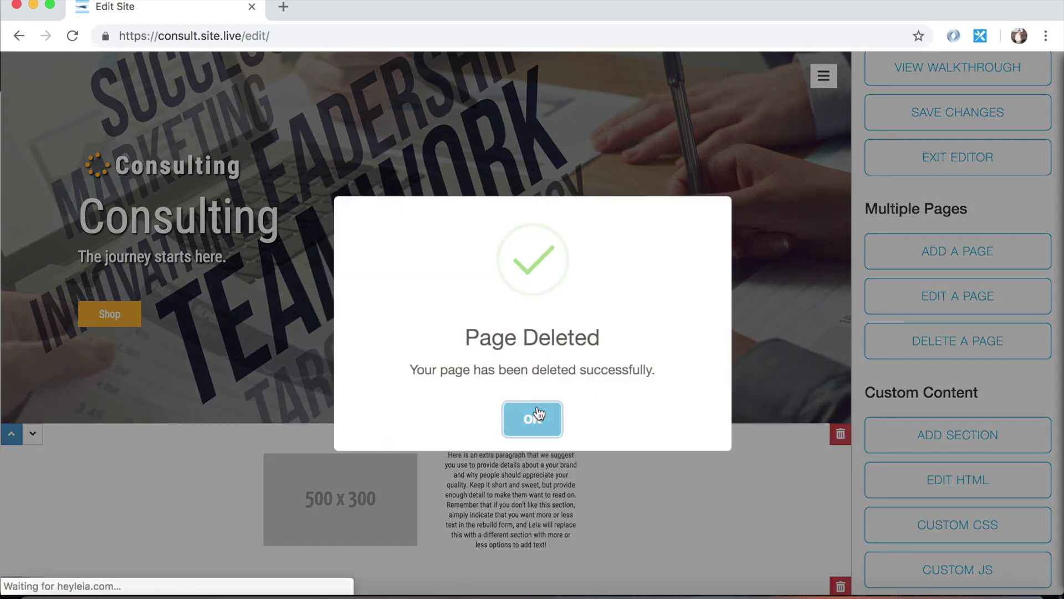
left_click(537, 416)
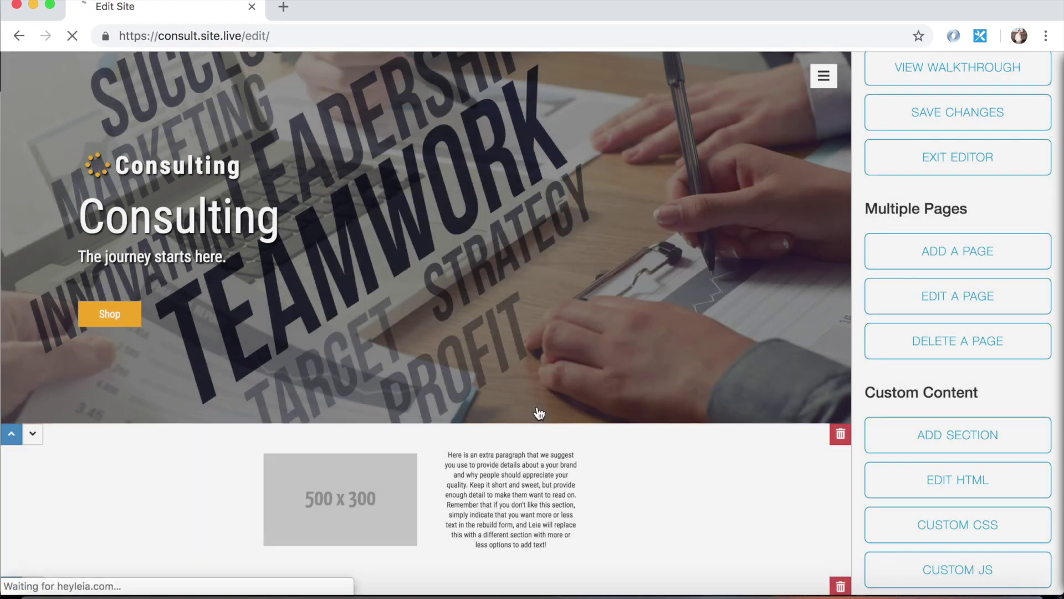